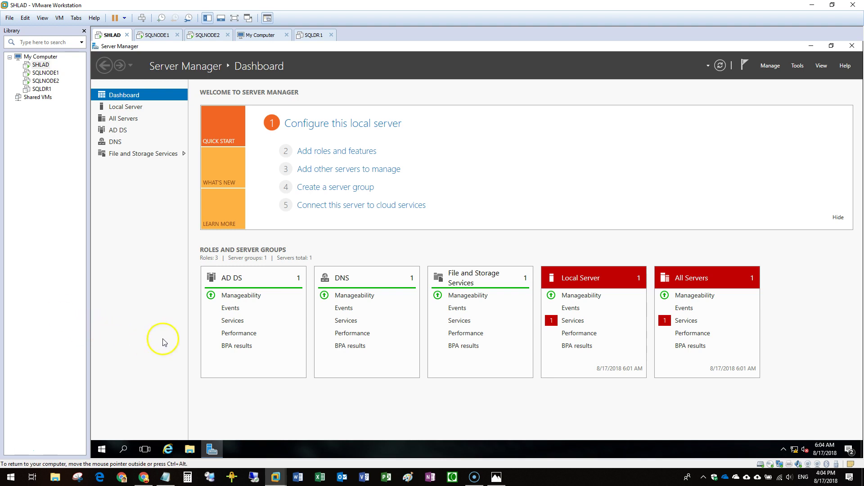
Review the iSCSI.jpg diagram of the SQL Server initiators and the iSCSI storage target, and return to the SHLAD virtual machine.
left_click(496, 478)
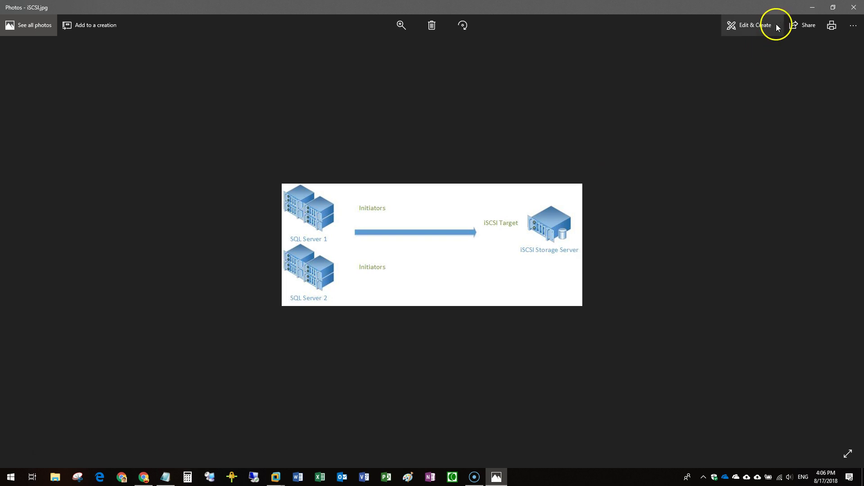
left_click(805, 9)
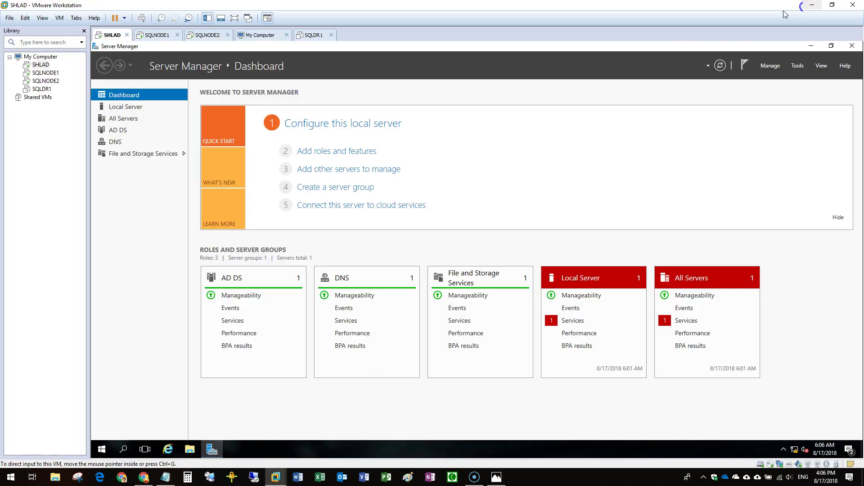
Start adding roles to the SHLAD server and select iSCSI Target Server under File and iSCSI Services.
left_click(340, 155)
left_click(382, 321)
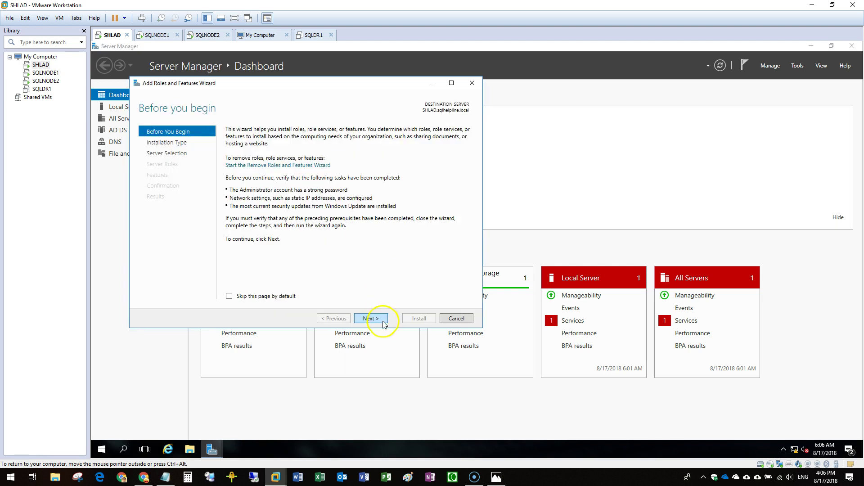
left_click(370, 318)
left_click(370, 319)
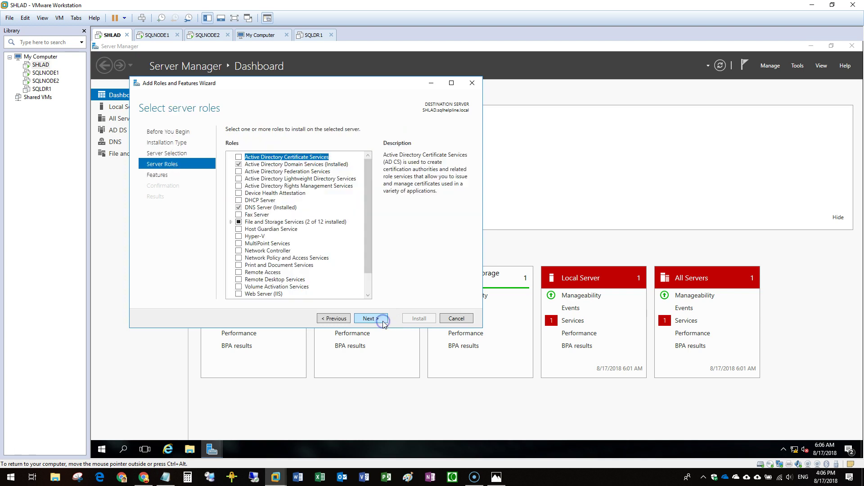
left_click(231, 221)
left_click(240, 229)
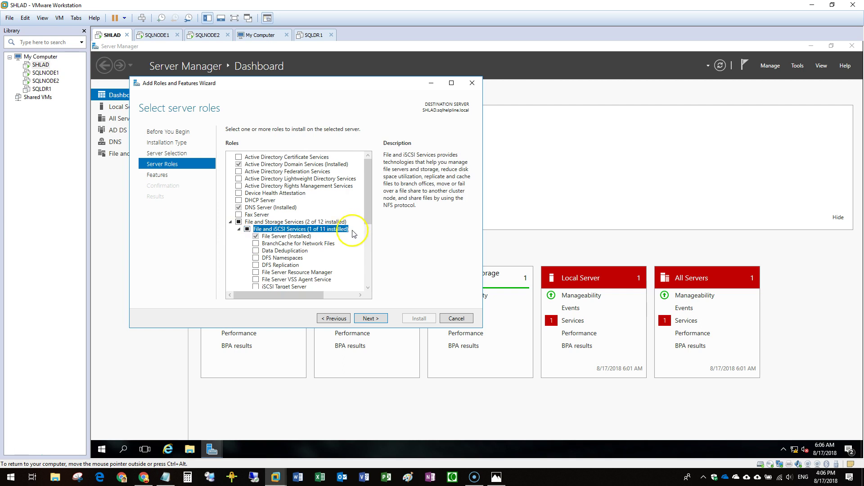
scroll(353, 234, "down", 1)
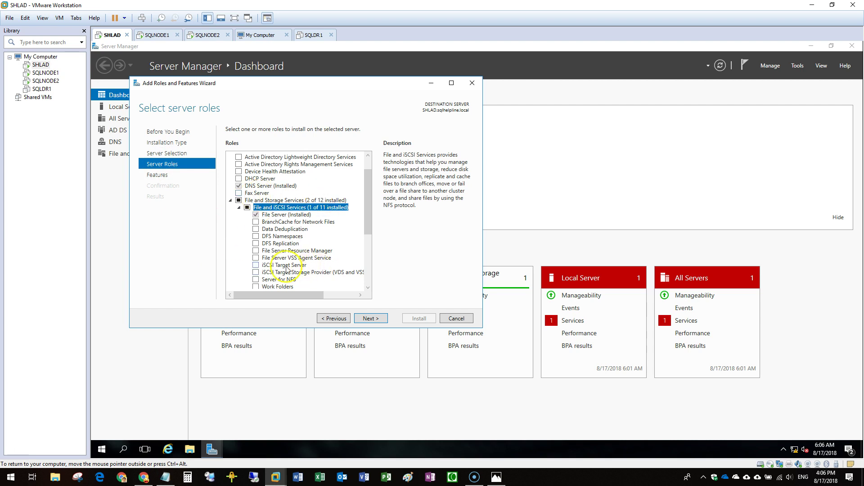
left_click(255, 265)
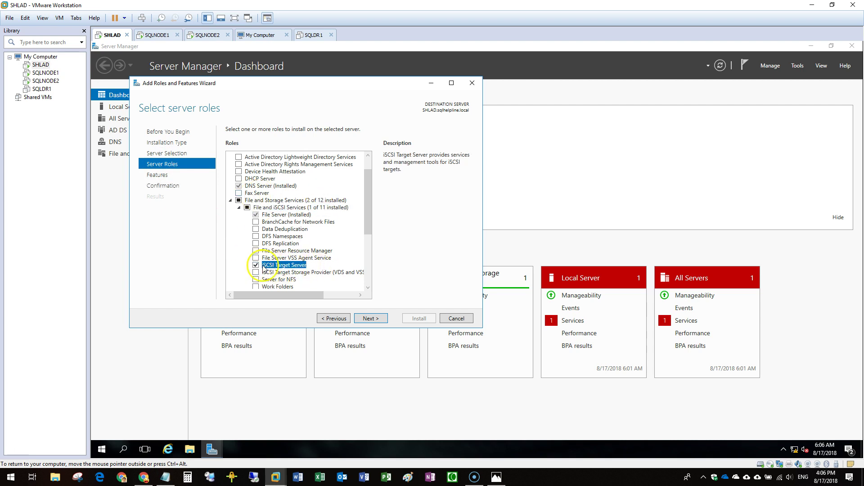
Install the selected iSCSI Target Server role with no additional features and close the wizard.
left_click(377, 319)
left_click(377, 319)
left_click(414, 319)
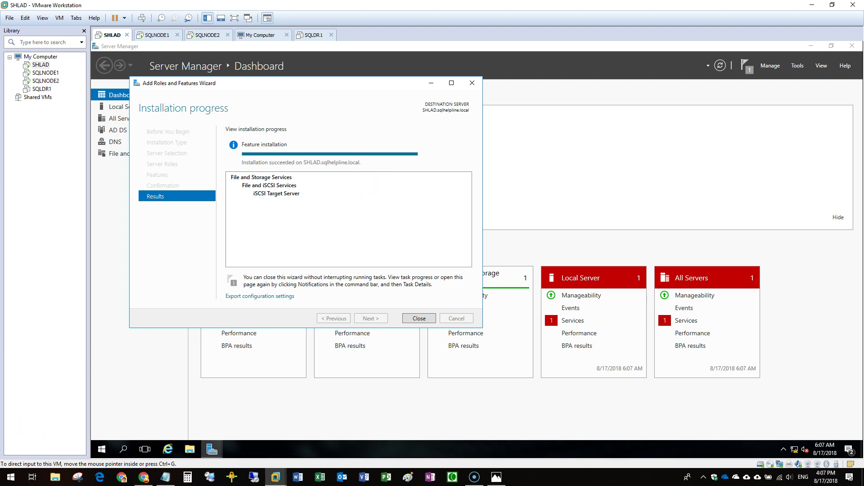
left_click(418, 319)
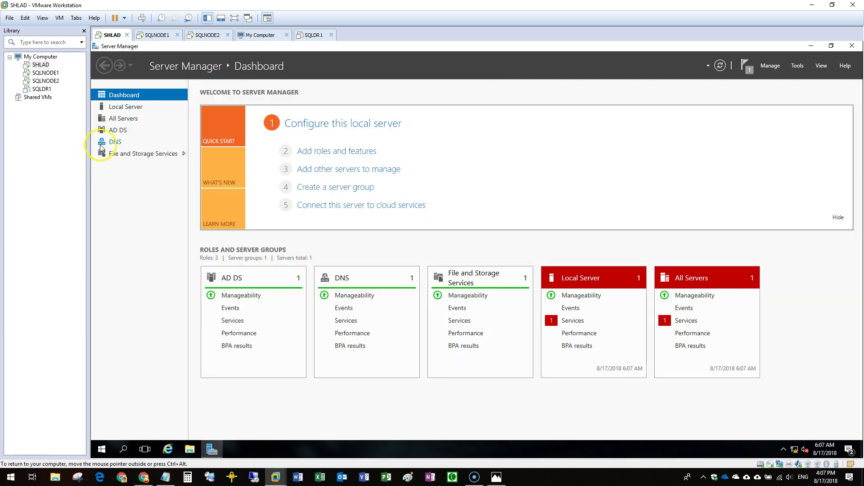
Open the iSCSI page of File and Storage Services in Server Manager.
left_click(124, 154)
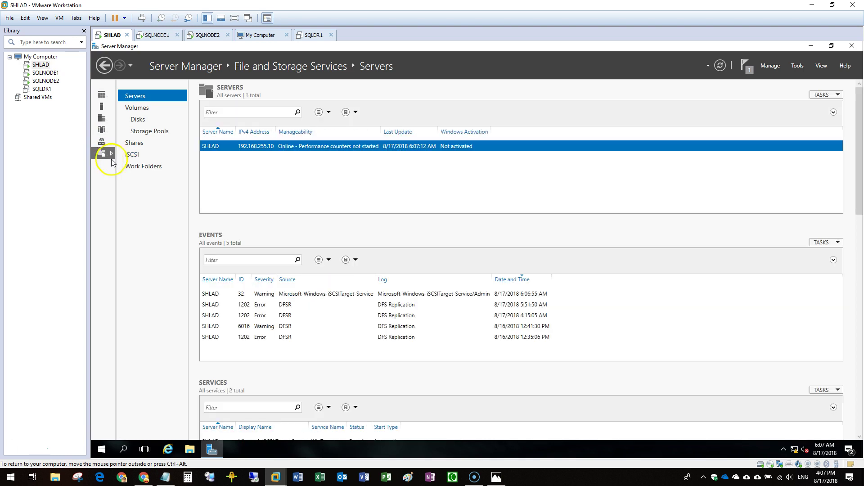
left_click(135, 120)
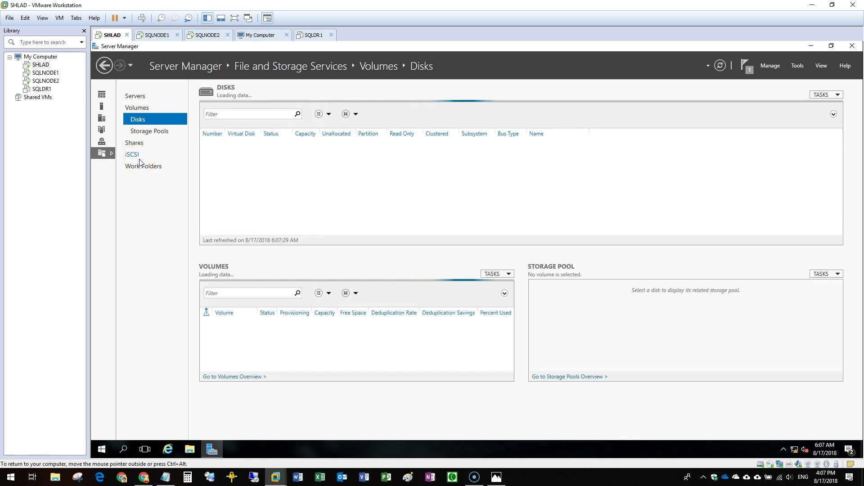
left_click(140, 159)
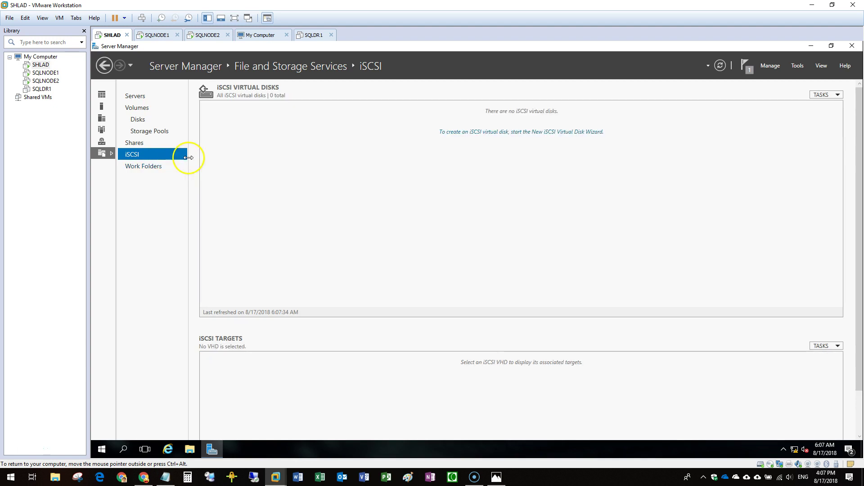
Add a new 50 GB SCSI virtual hard disk, split into multiple files as SHLAD-0.vmdk, to the SHLAD virtual machine.
right_click(44, 65)
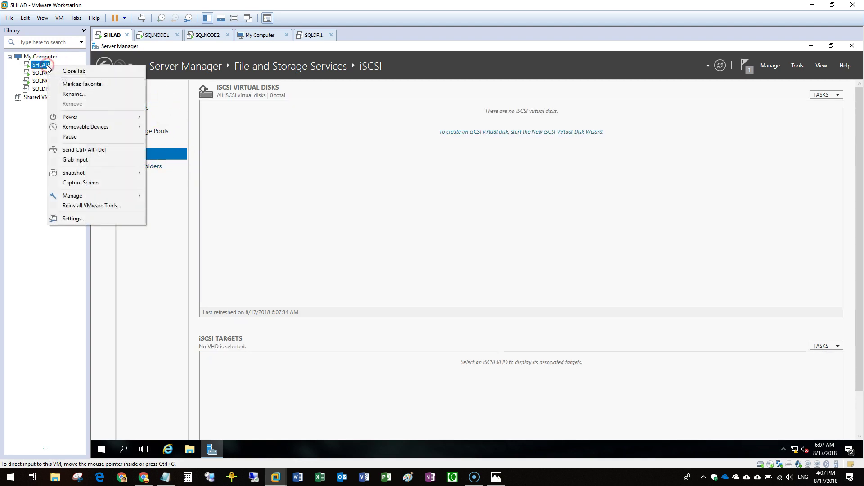
left_click(85, 219)
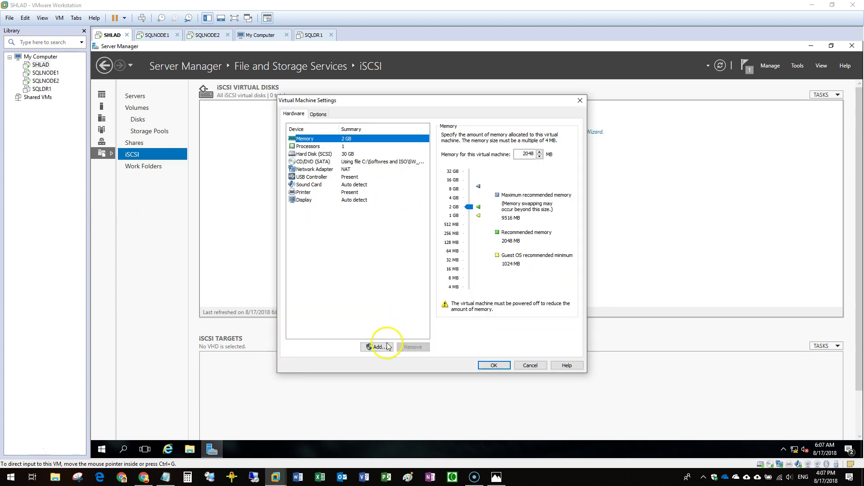
left_click(378, 346)
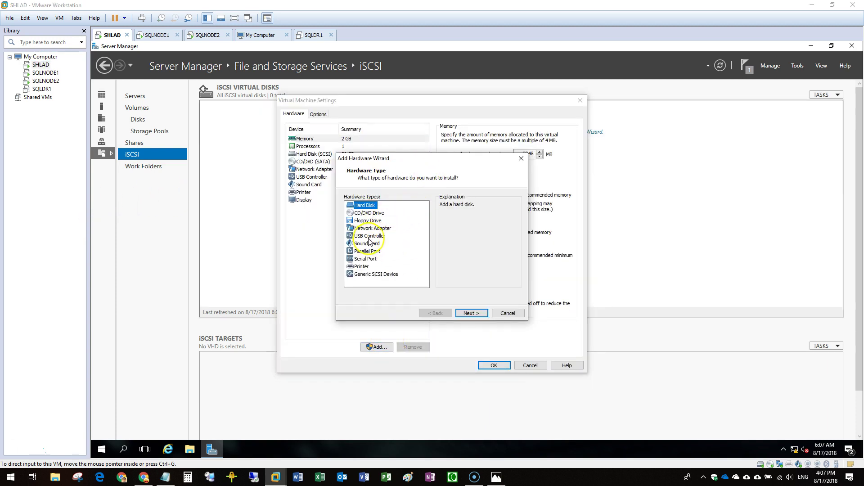
left_click(471, 312)
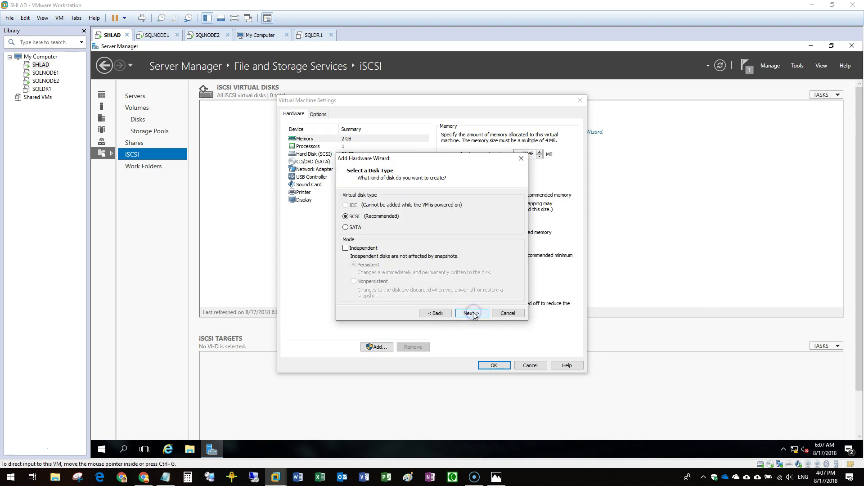
left_click(469, 313)
left_click(471, 313)
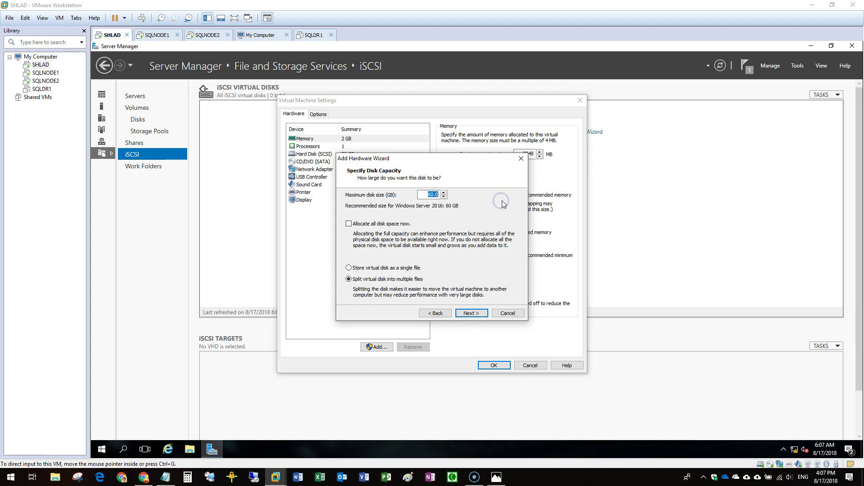
left_click(479, 313)
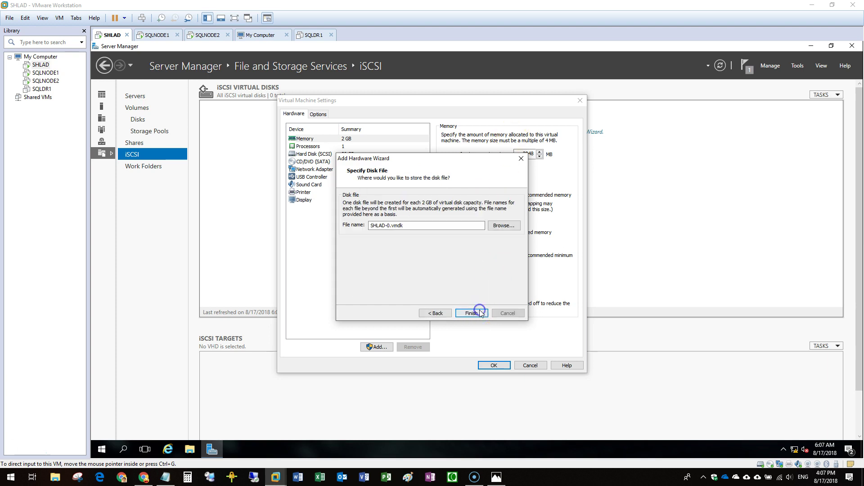
left_click(480, 313)
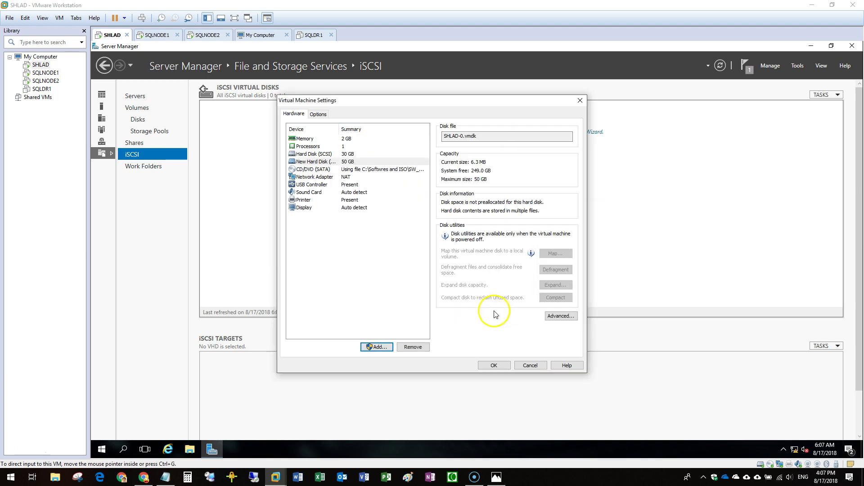
left_click(493, 365)
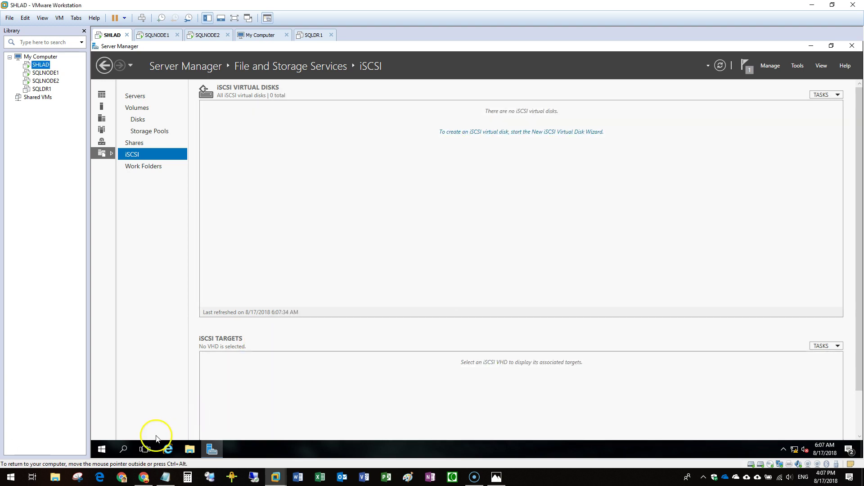
Open Disk Management on the SHLAD server with the System window closed.
left_click(103, 449)
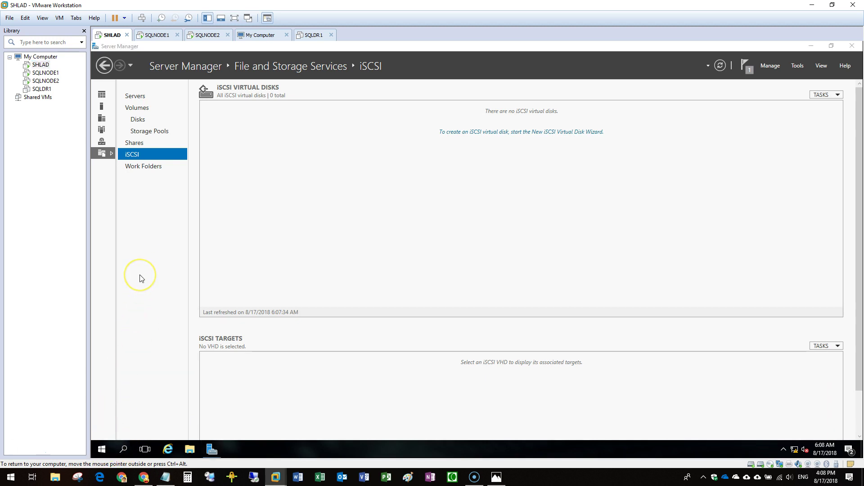
key("super+x")
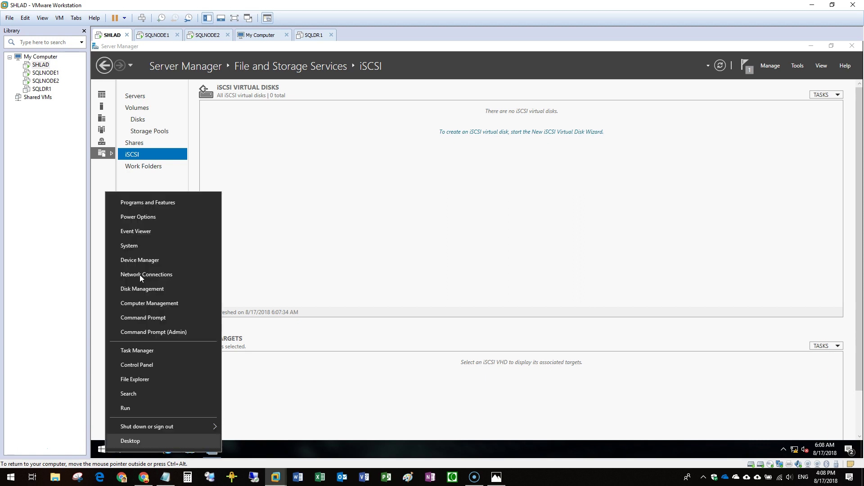
left_click(153, 249)
right_click(102, 449)
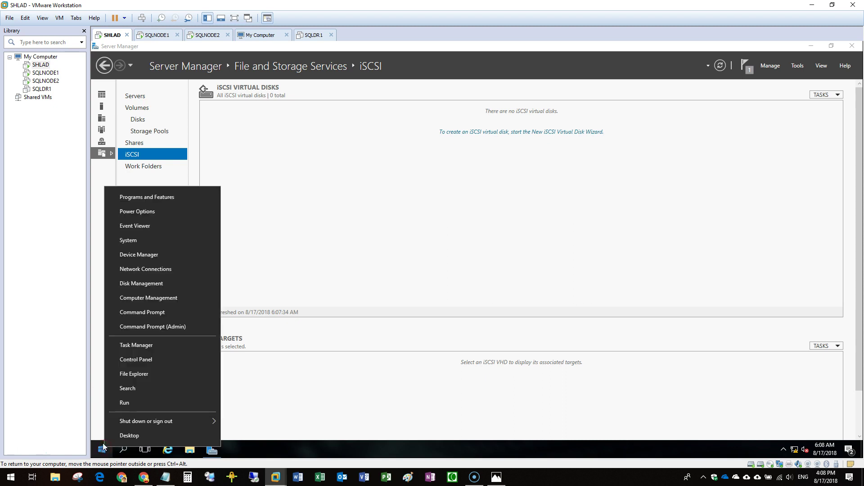
left_click(133, 282)
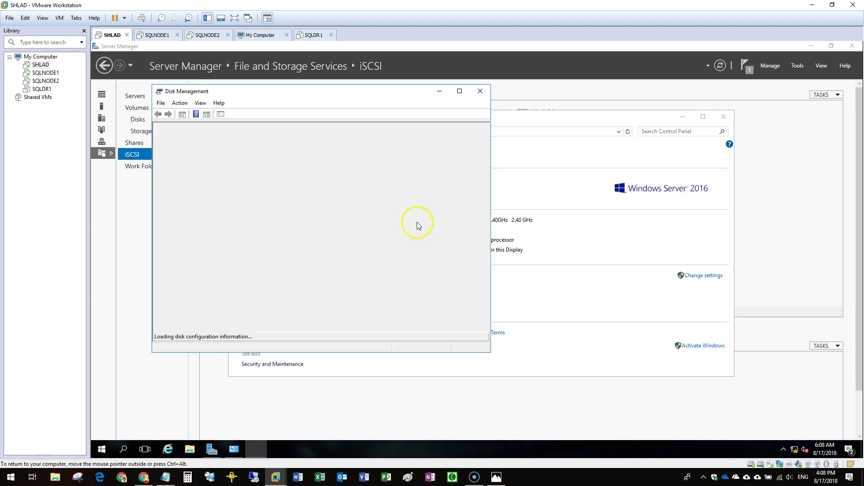
left_click(723, 117)
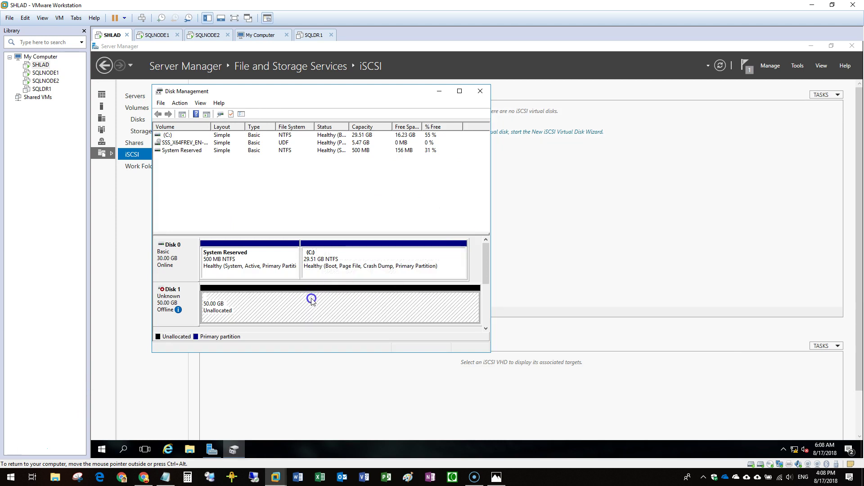
Minimize Disk Management and start the New iSCSI Virtual Disk Wizard.
left_click(447, 91)
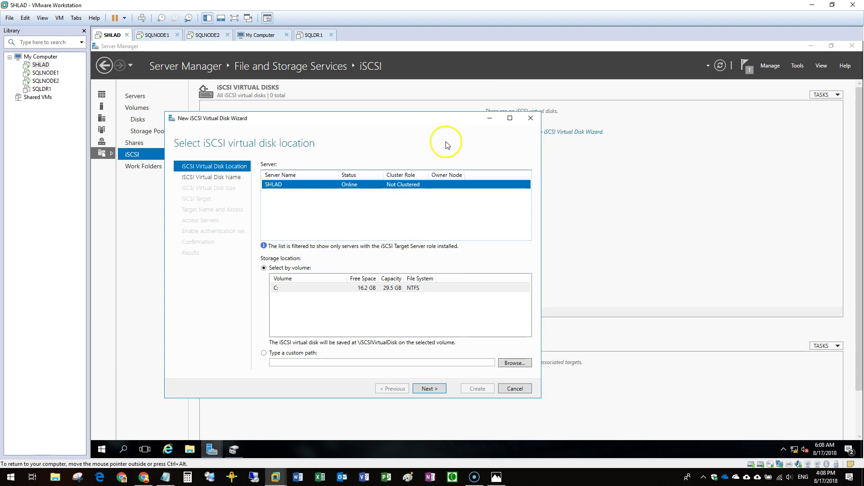
left_click_drag(277, 118, 408, 105)
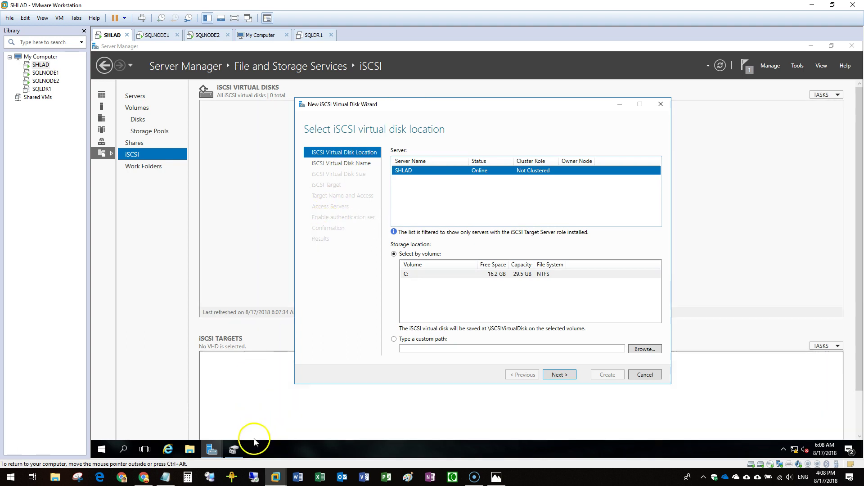
Return to Disk Management, enlarge its window and bring Disk 1 online.
left_click(239, 447)
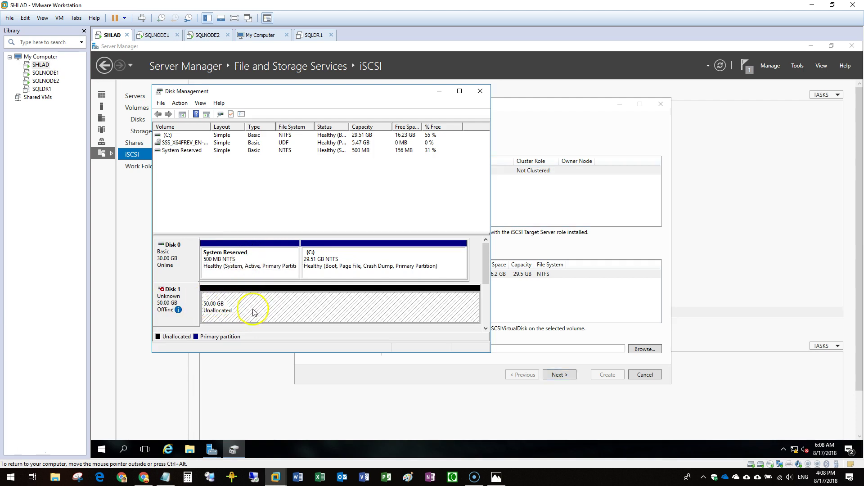
left_click_drag(489, 353, 489, 426)
right_click(182, 310)
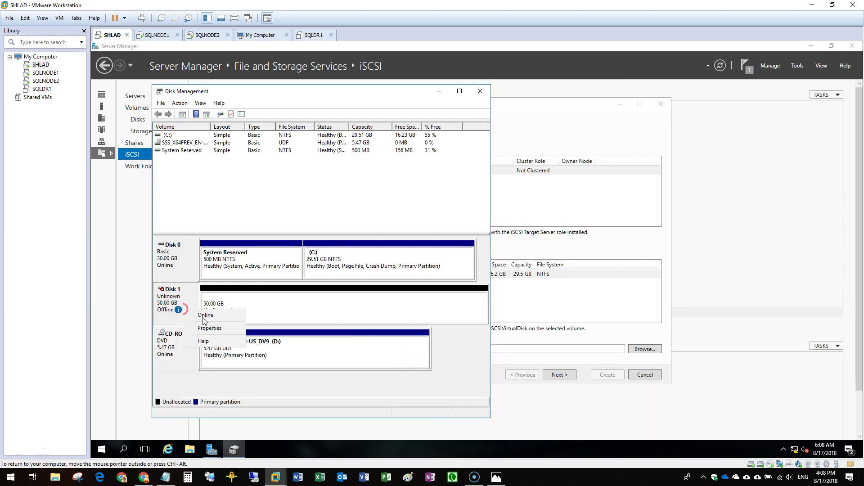
left_click(206, 316)
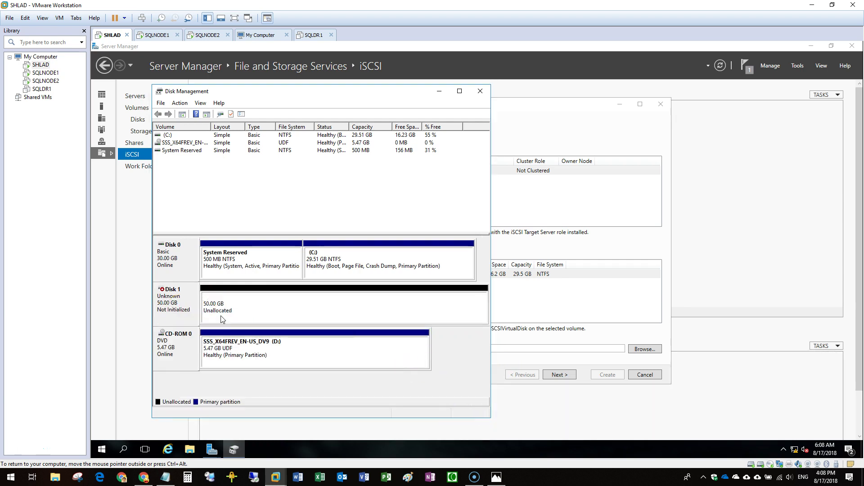
Initialize Disk 1 with the GPT (GUID Partition Table) partition style.
right_click(221, 309)
right_click(184, 303)
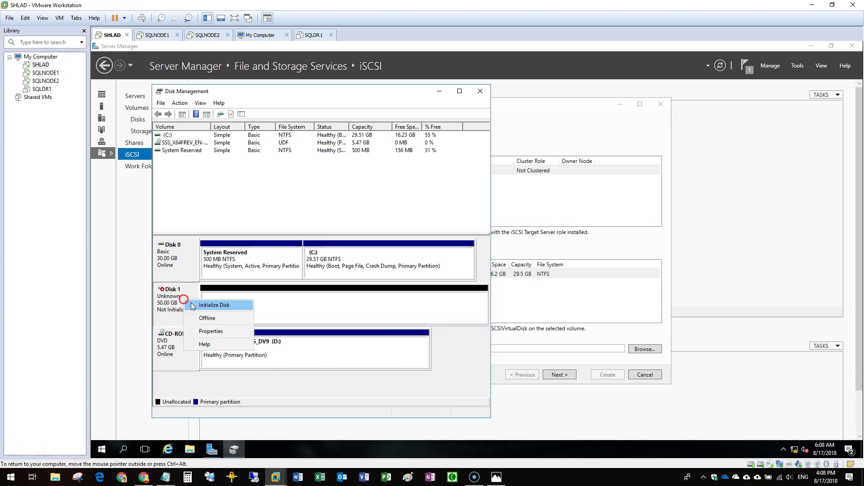
left_click(198, 307)
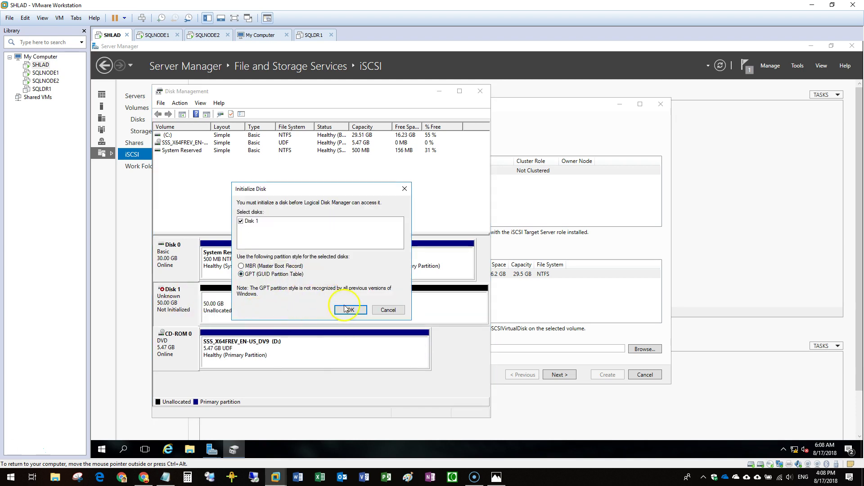
Create a simple volume of 51070 MB on Disk 1's unallocated space with drive letter E, formatted as NTFS.
left_click(225, 307)
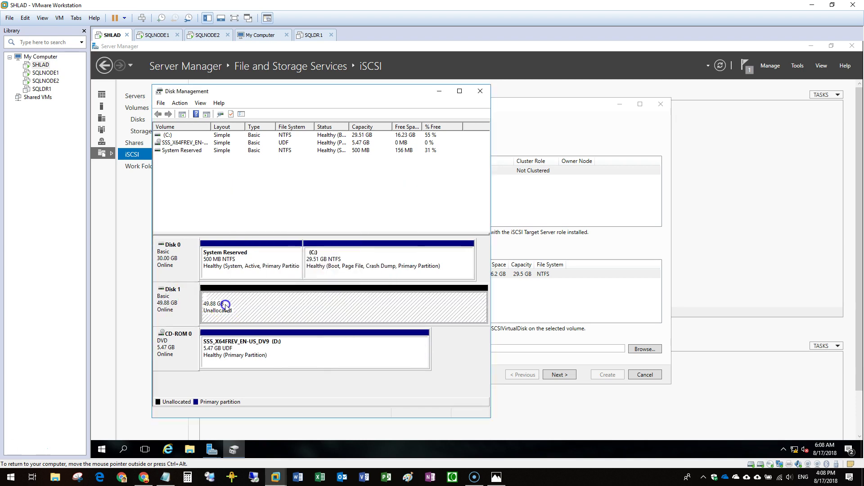
right_click(226, 308)
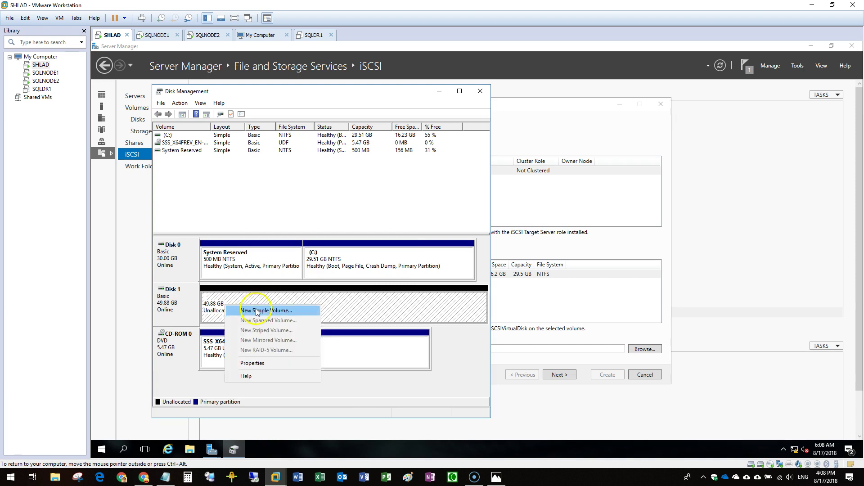
left_click(257, 311)
left_click(326, 297)
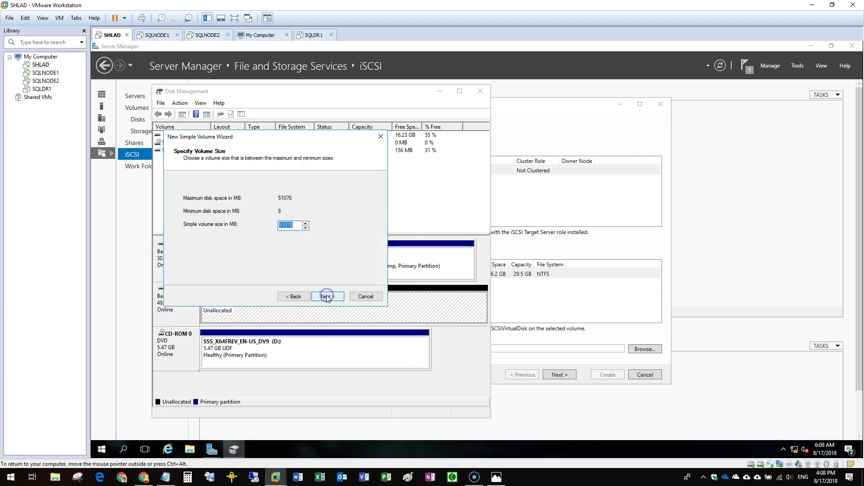
left_click(328, 296)
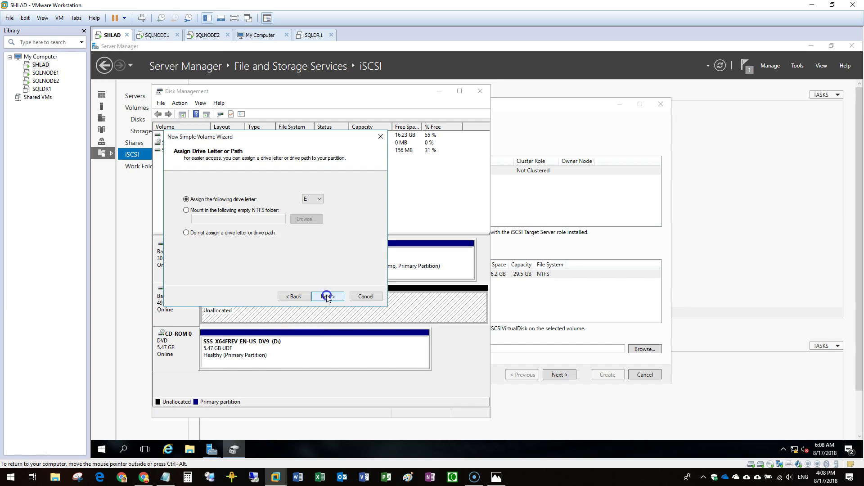
left_click(326, 297)
left_click(326, 296)
left_click(327, 297)
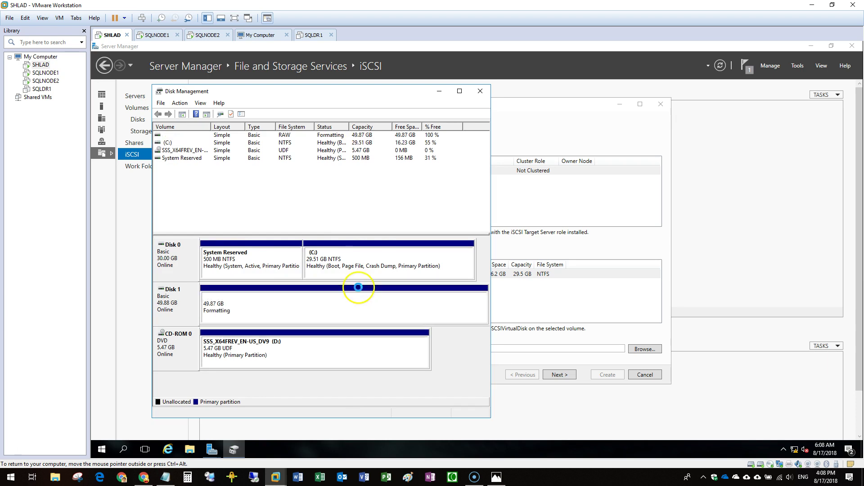
Minimize Disk Management and cancel the open New iSCSI Virtual Disk Wizard.
left_click(438, 91)
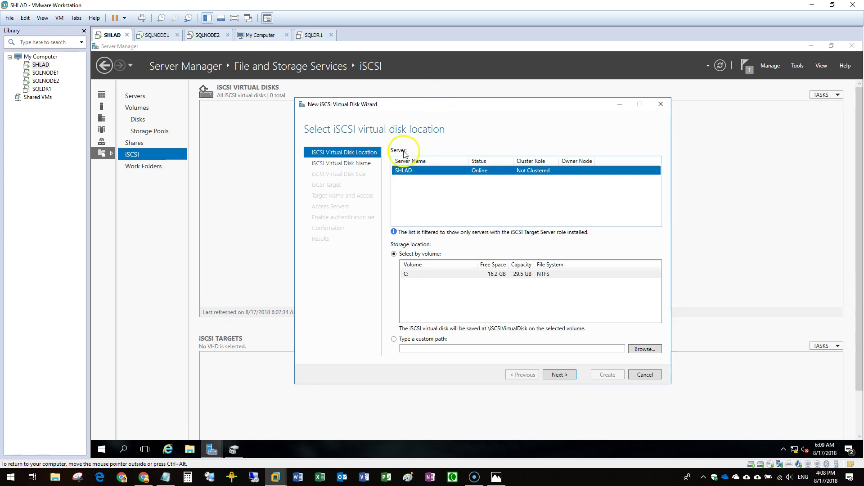
left_click(646, 378)
left_click(488, 274)
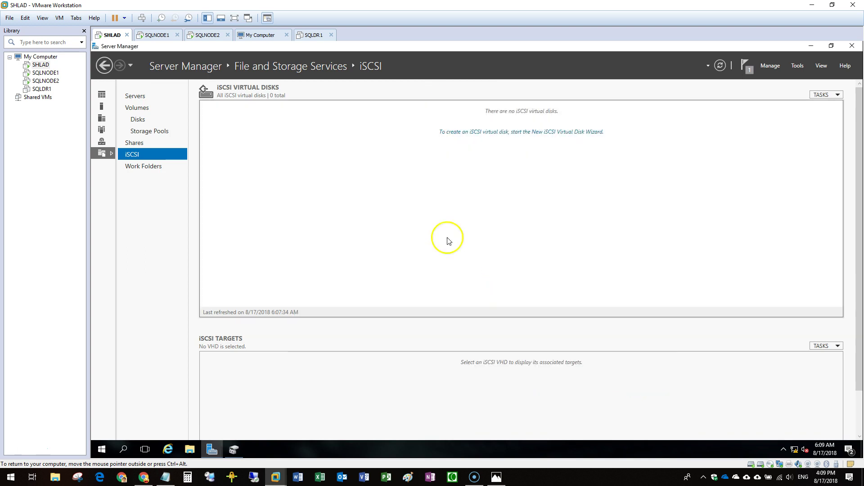
left_click(493, 132)
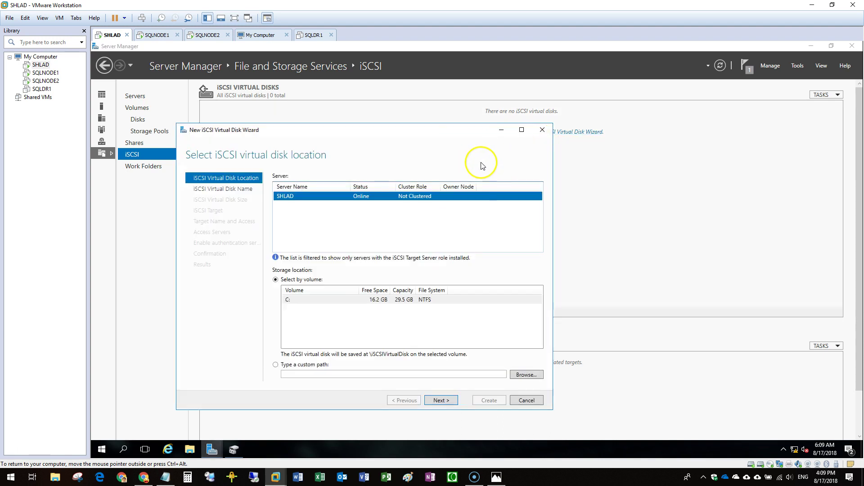
left_click(527, 401)
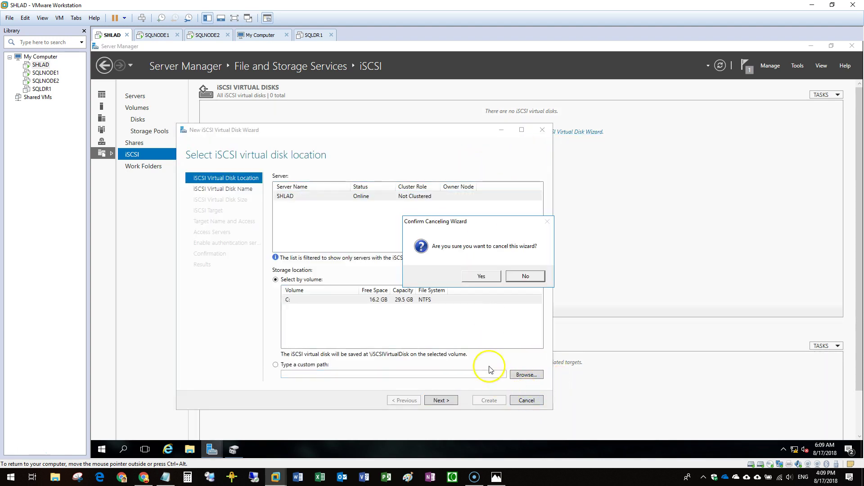
left_click(484, 274)
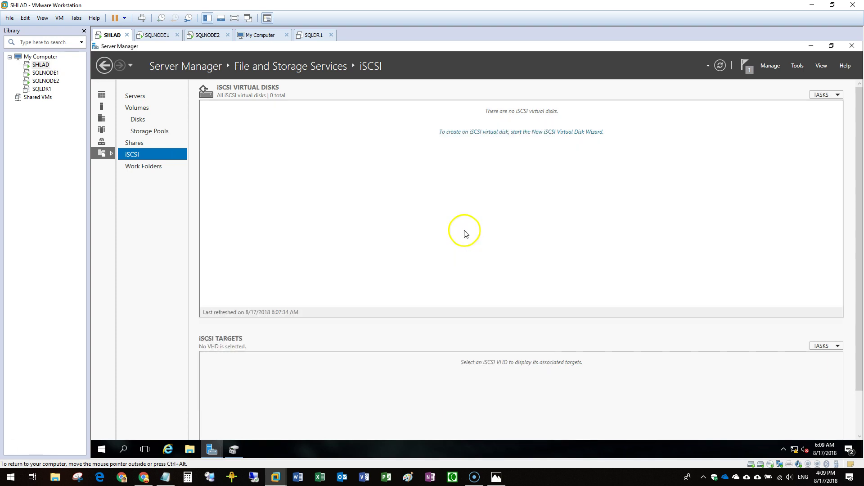
Refresh the iSCSI data and start a new iSCSI virtual disk with volume E: as its storage location.
left_click(719, 66)
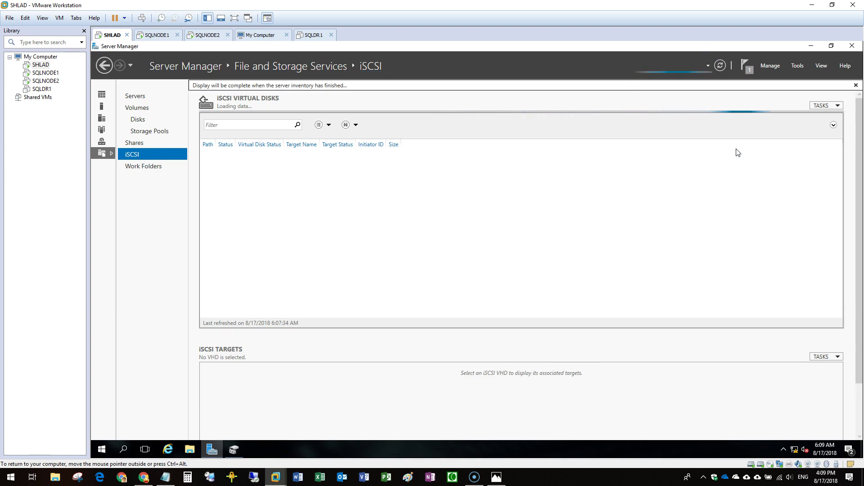
left_click(820, 106)
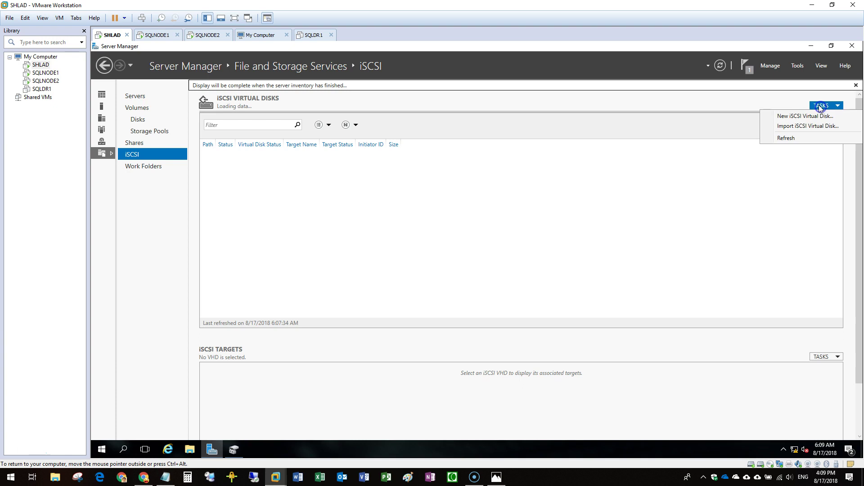
left_click(814, 115)
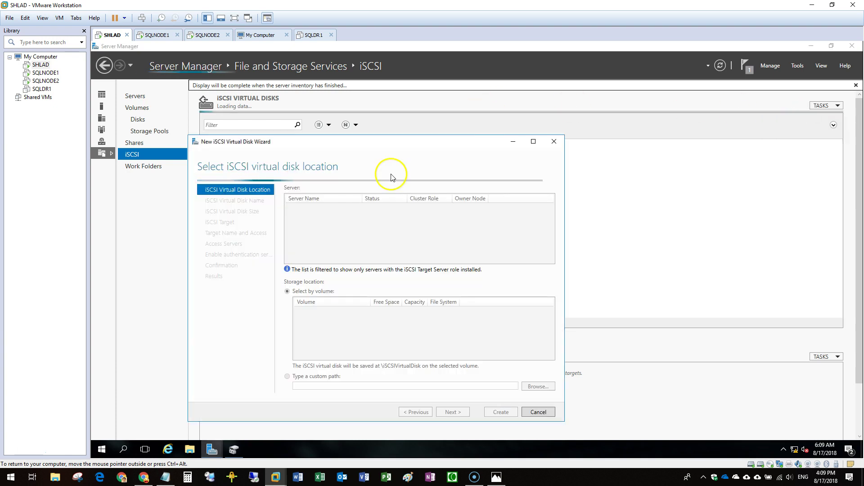
left_click(402, 243)
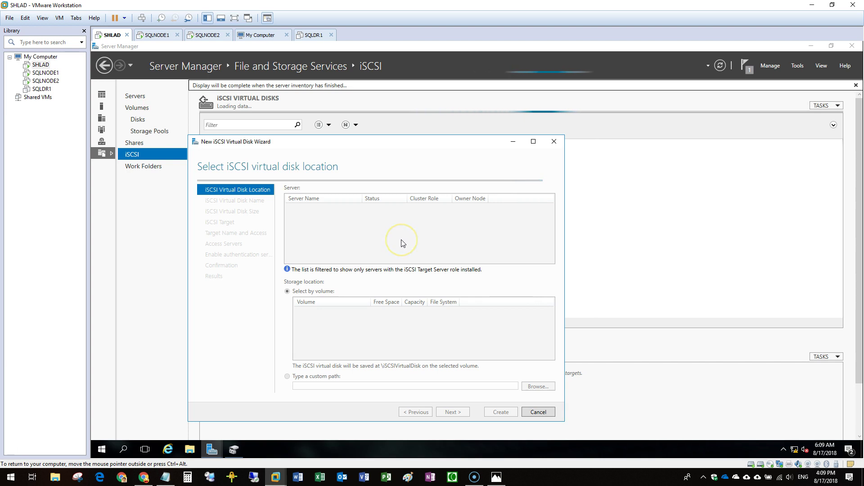
left_click(388, 237)
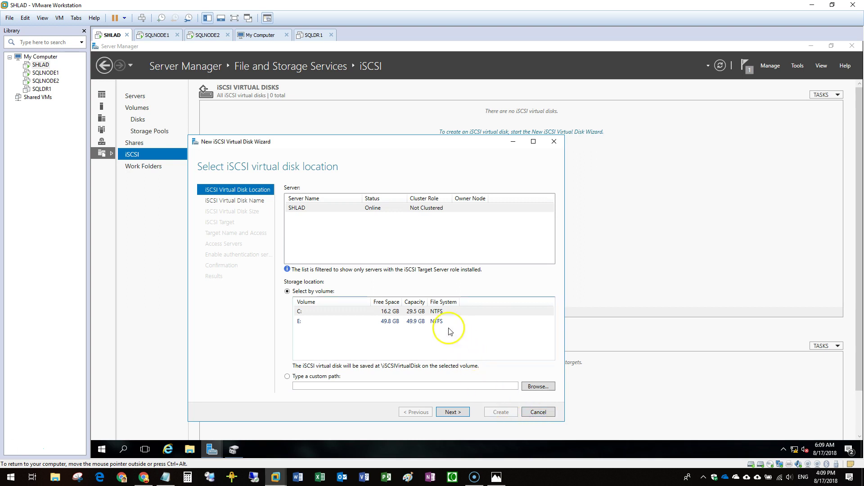
left_click(416, 322)
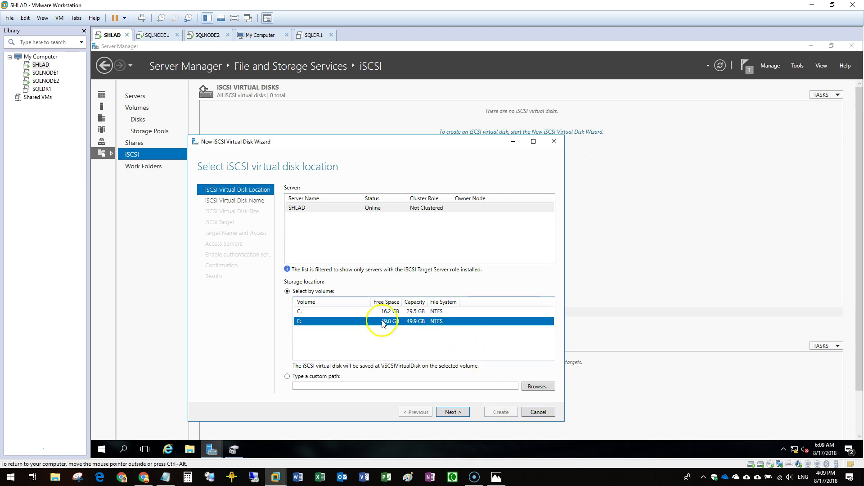
left_click(453, 411)
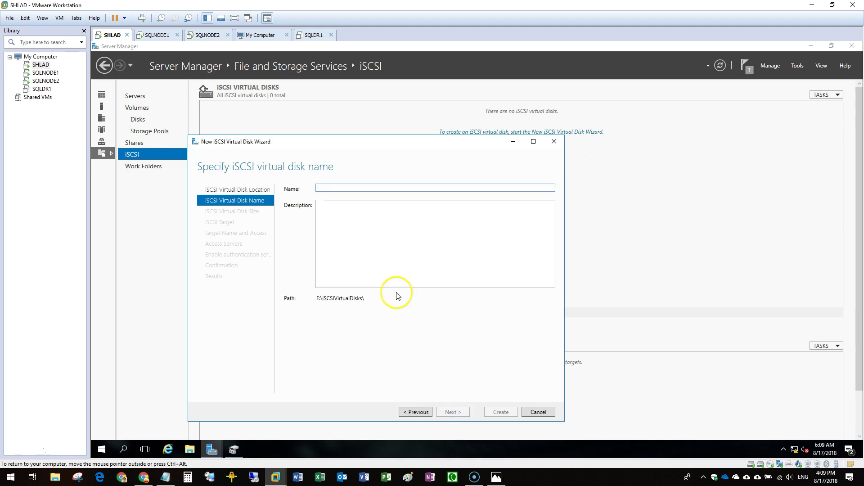
Name the iSCSI virtual disk SQLInstallation and give it a dynamically expanding size of 20 GB.
left_click(331, 189)
type("SQLInstallation")
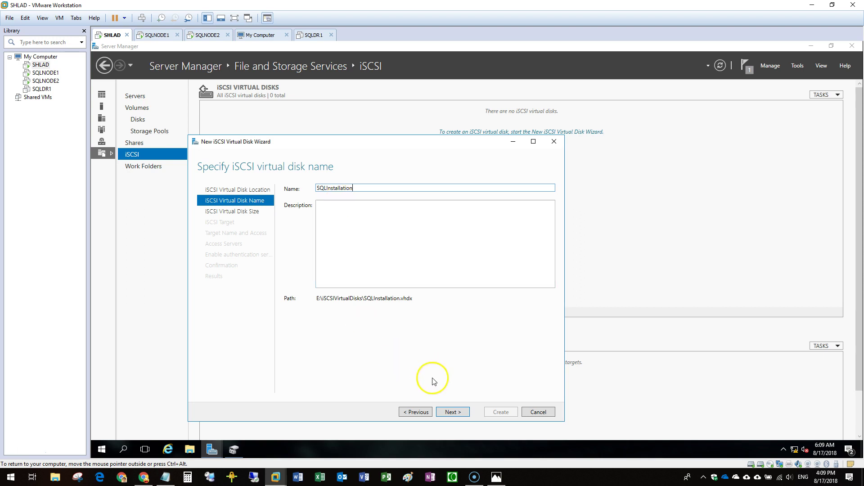
left_click(452, 412)
left_click(325, 201)
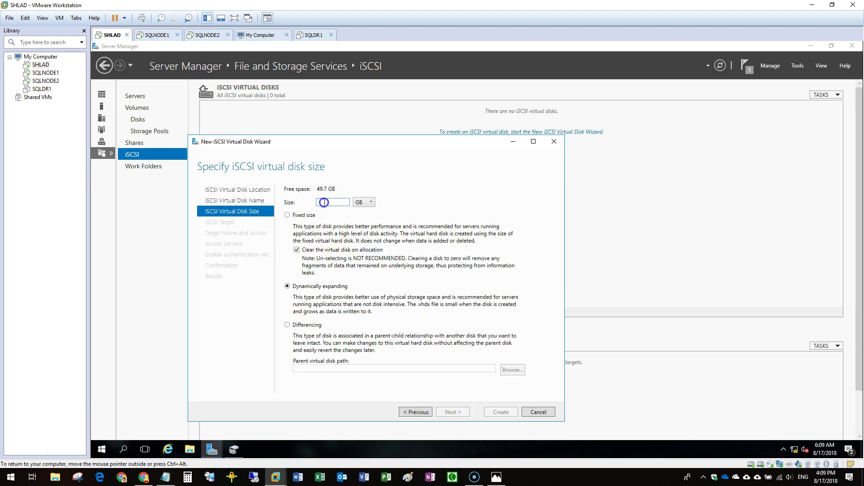
type("20")
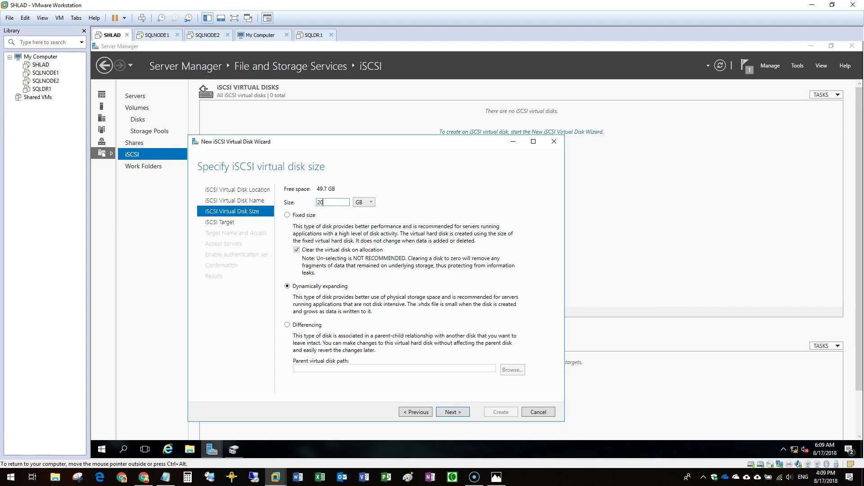
left_click(464, 412)
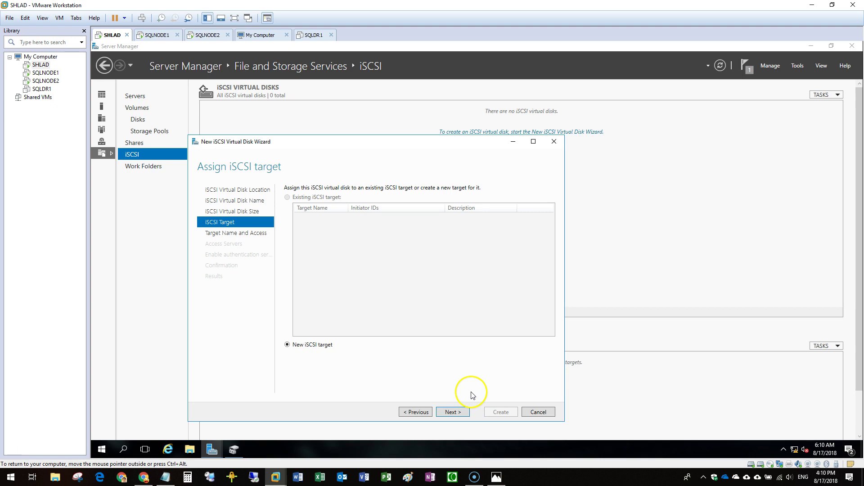
Assign the virtual disk to a new iSCSI target named SQLTarget.
left_click(453, 412)
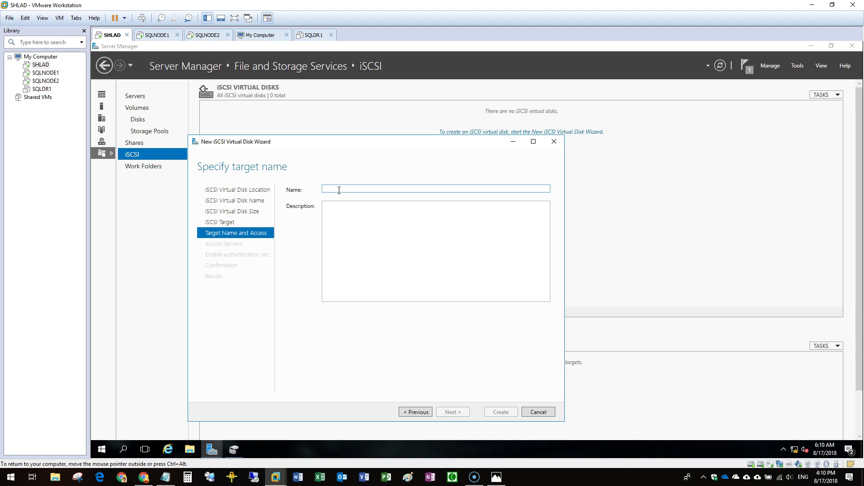
type("SQLTarget")
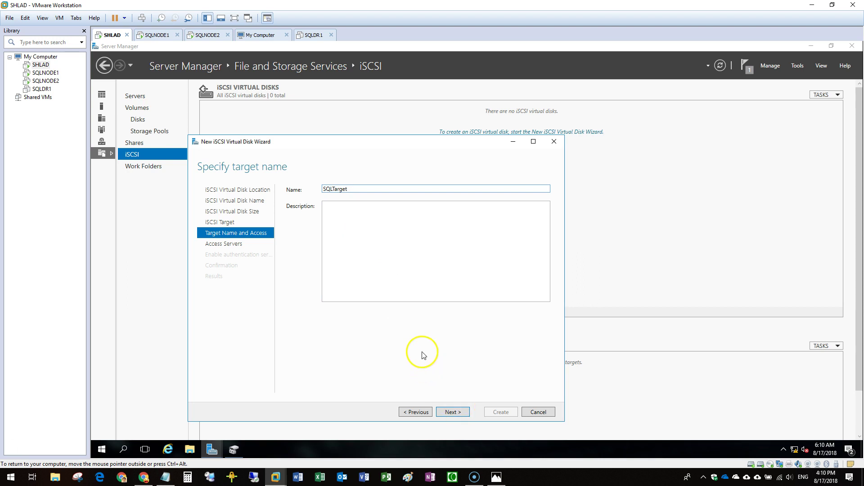
left_click(450, 412)
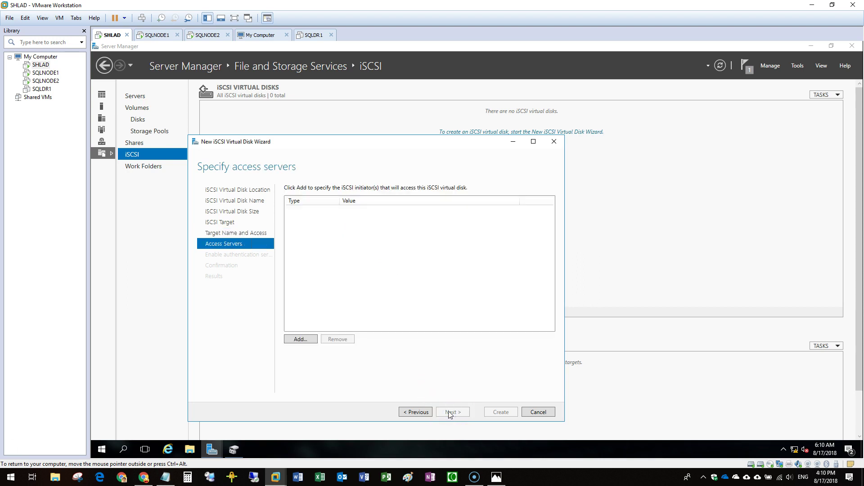
Start adding an access server initiator, identified by an entered value of type IP Address.
left_click(292, 339)
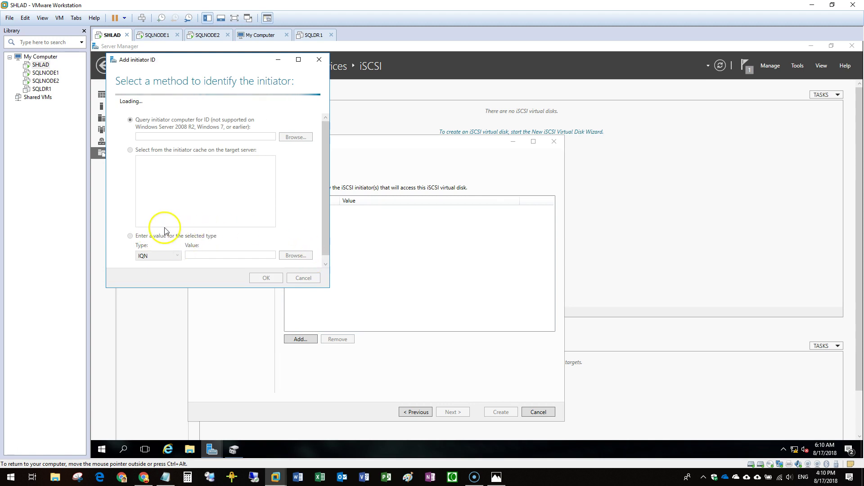
left_click_drag(172, 62, 469, 127)
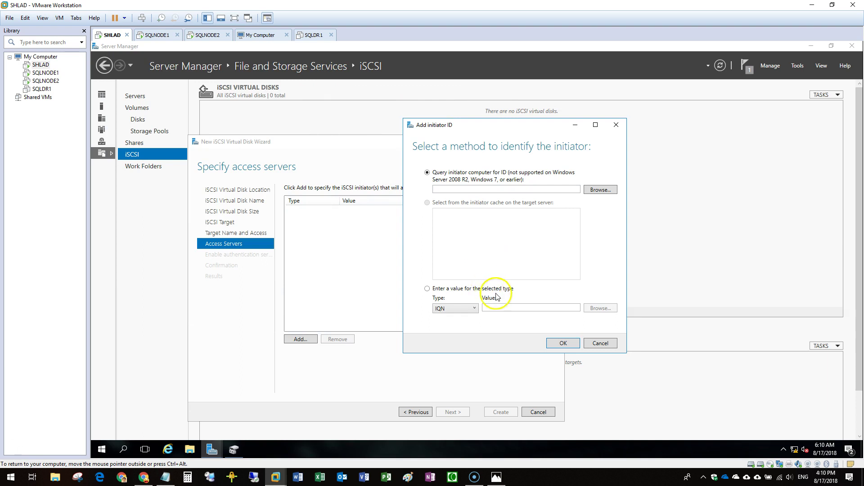
left_click(463, 314)
left_click(465, 335)
left_click(501, 308)
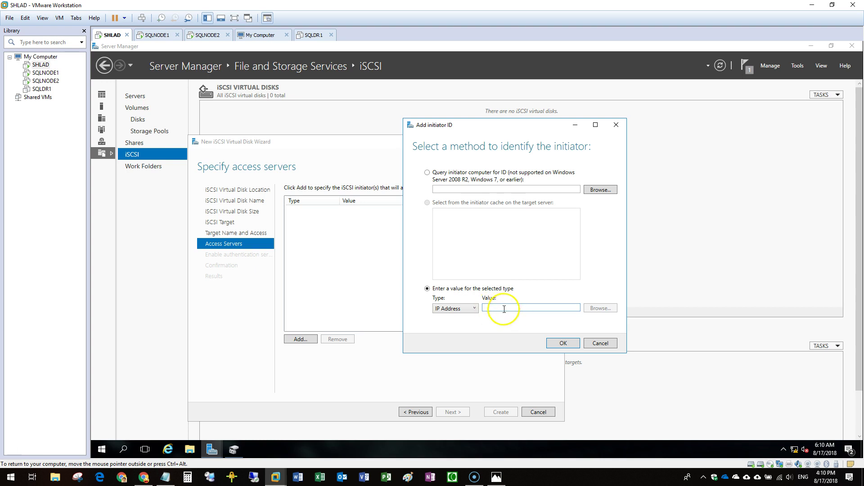
Switch to Notepad, copy SQLNODE1's IP address from SQLClusterLab.txt and minimize the file.
left_click(165, 477)
left_click(539, 136)
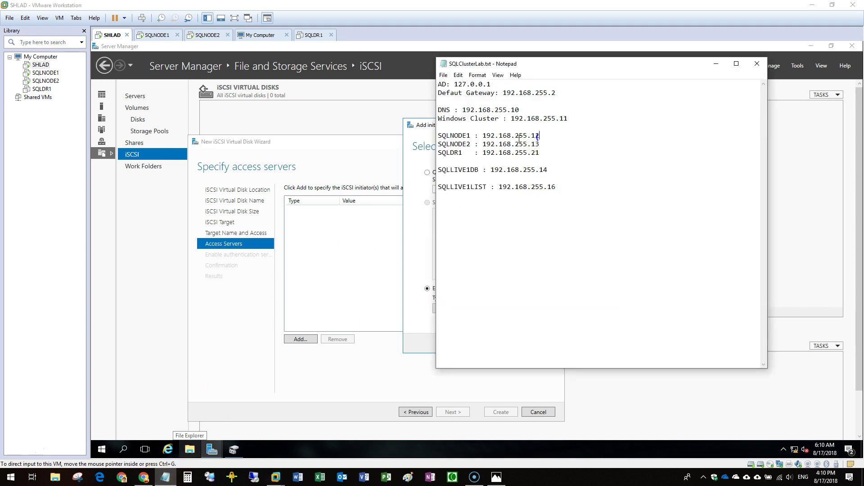
left_click_drag(481, 136, 621, 135)
key("ctrl+c")
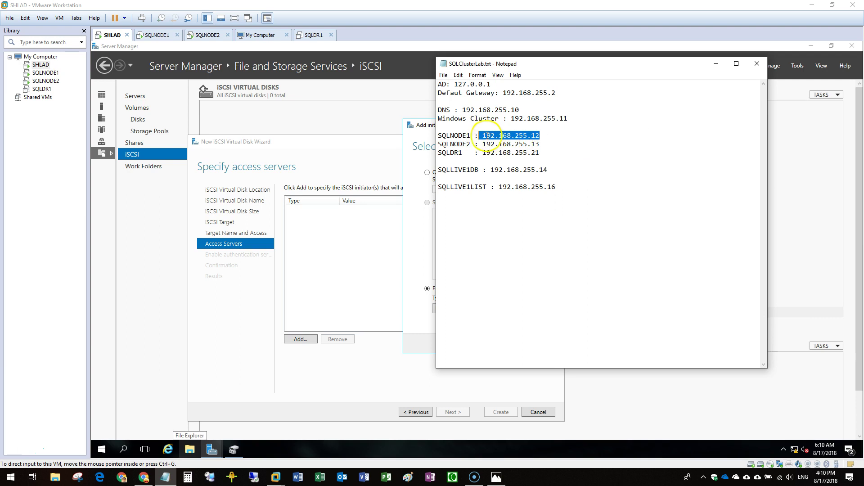
left_click(716, 64)
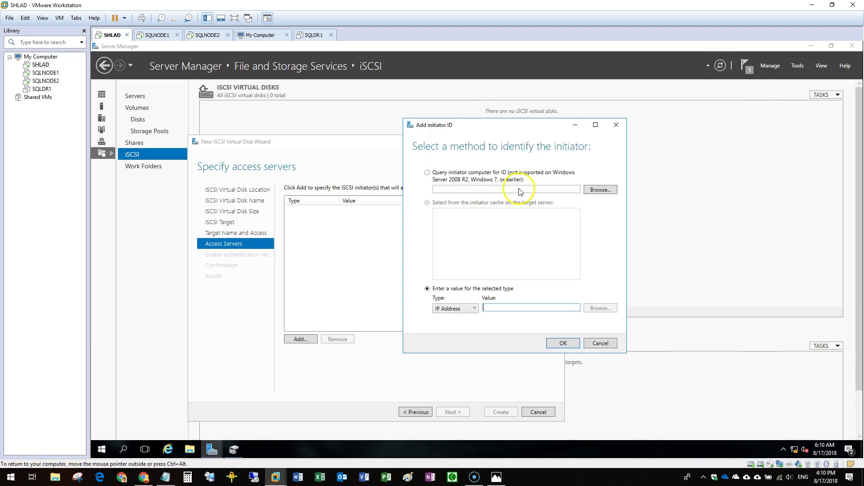
Set the initiator's IP address to 192.168.255.12, add it to the access servers and proceed to the authentication settings.
left_click(502, 309)
type("192.168192192.168.255.12.255.12")
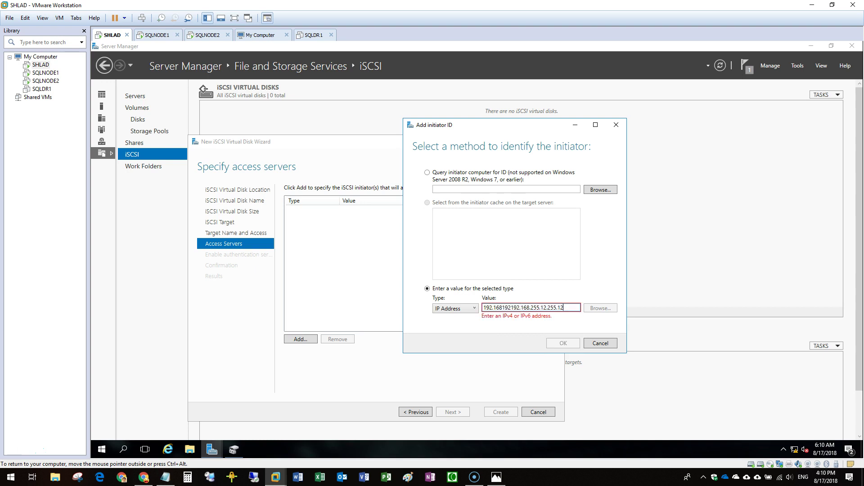
key("ctrl+a")
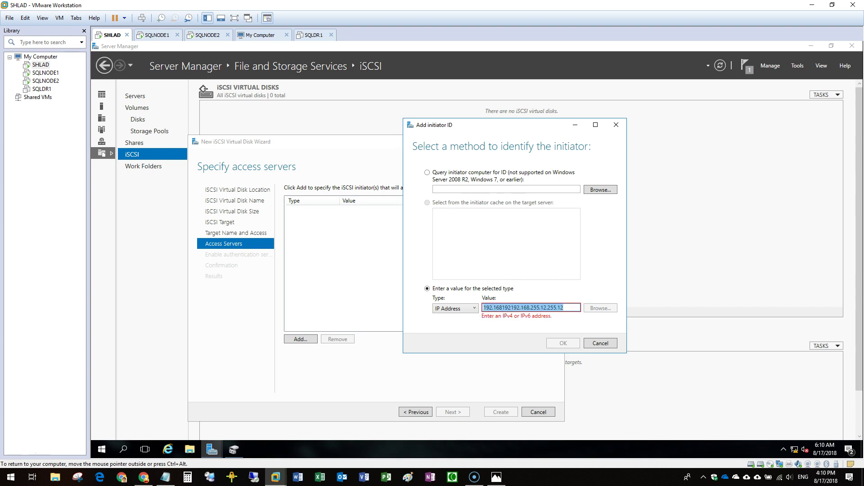
key("ctrl+v")
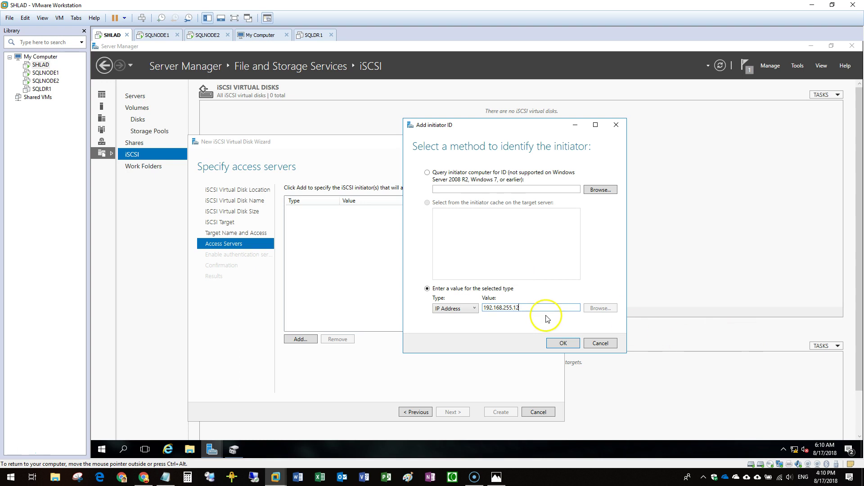
left_click(560, 343)
left_click(327, 216)
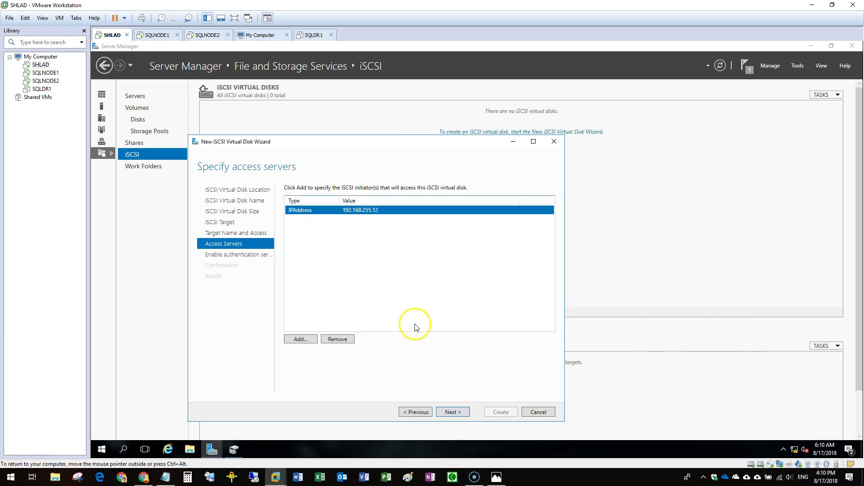
left_click(450, 411)
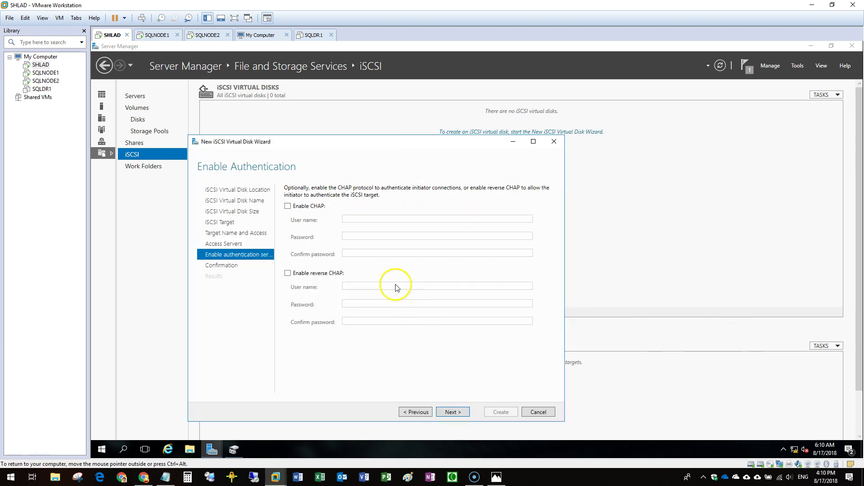
Leave CHAP and reverse CHAP disabled, create the SQLInstallation virtual disk with its target, and close the wizard.
left_click(451, 412)
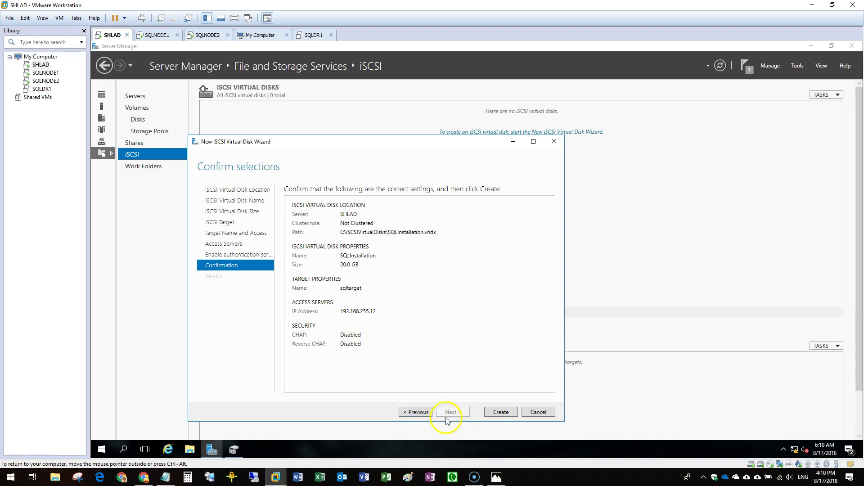
left_click(501, 412)
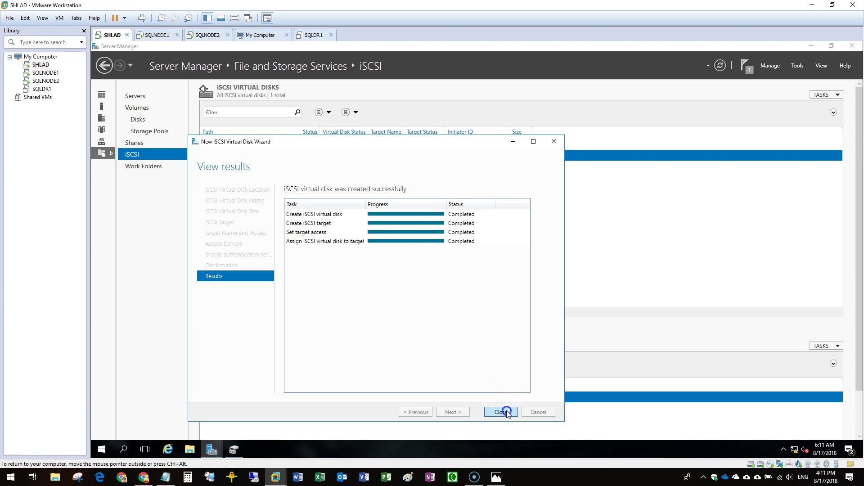
left_click(506, 411)
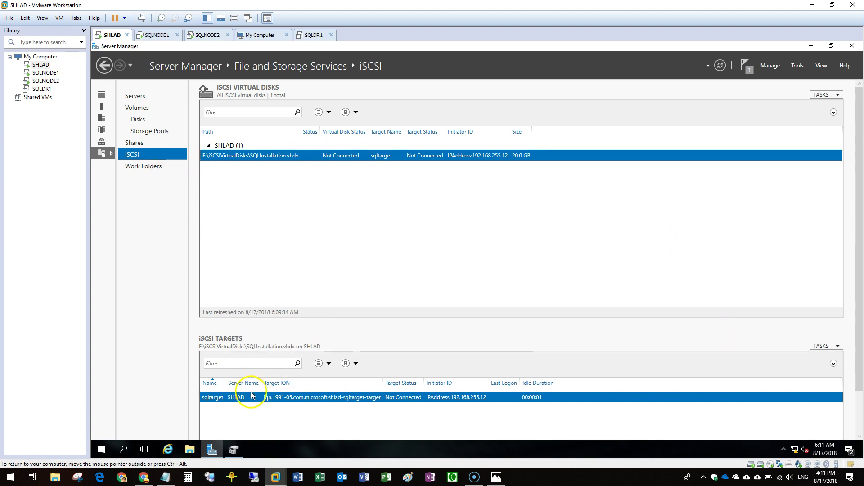
Run ipconfig in an administrator Command Prompt on SHLAD to look up the server's IPv4 address.
right_click(104, 451)
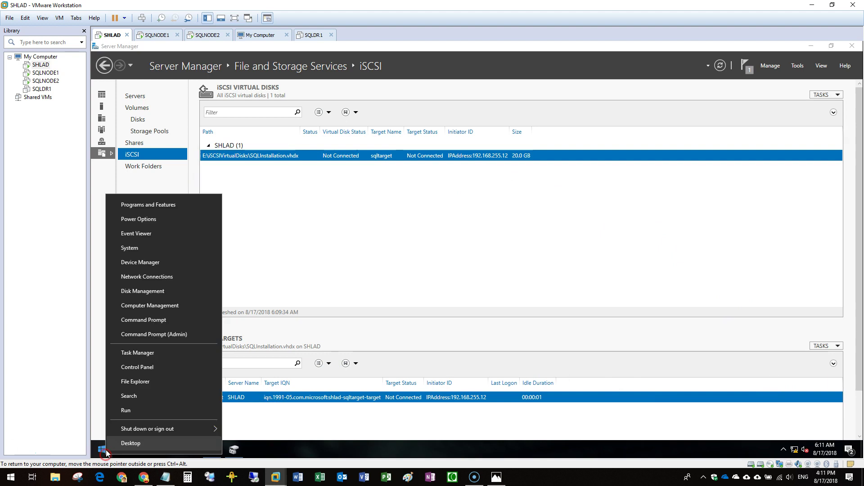
left_click(152, 334)
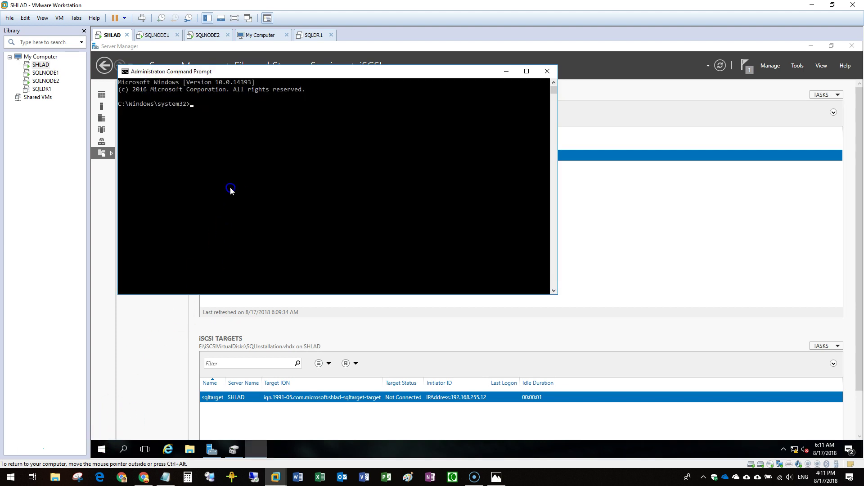
left_click(230, 190)
type("ipconfig")
key("Return")
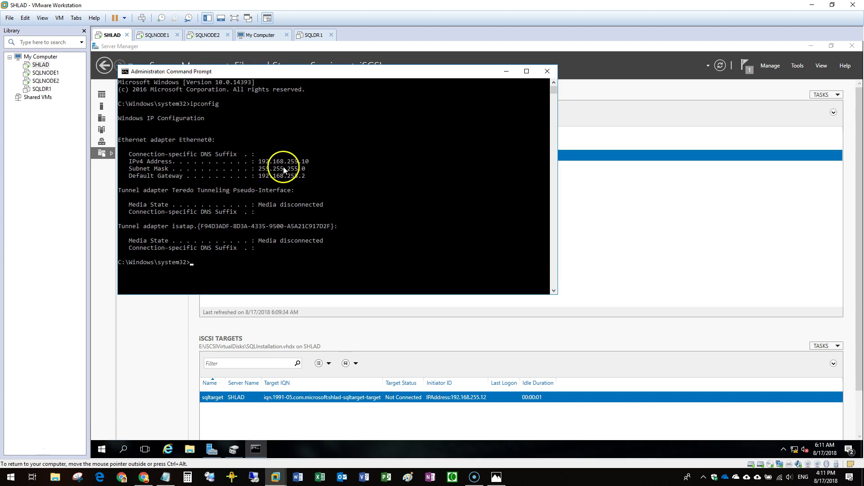
Switch to the SQLNODE1 virtual machine and unlock it with the Administrator account password.
left_click(45, 72)
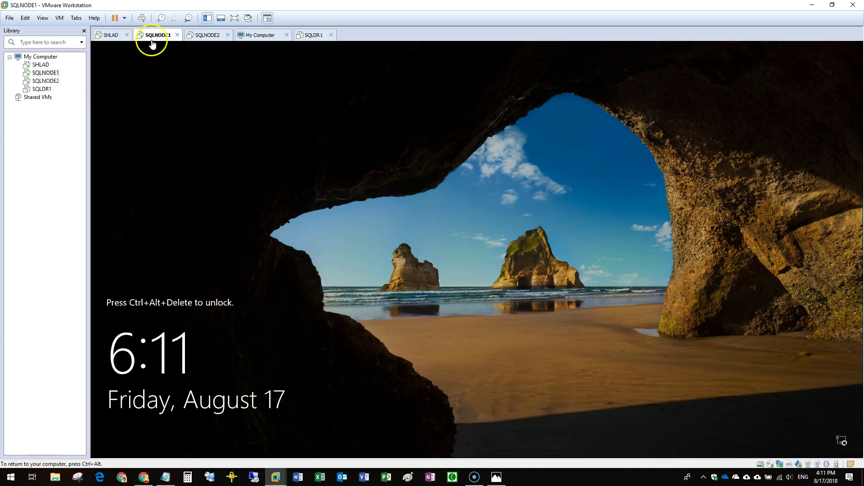
left_click(142, 18)
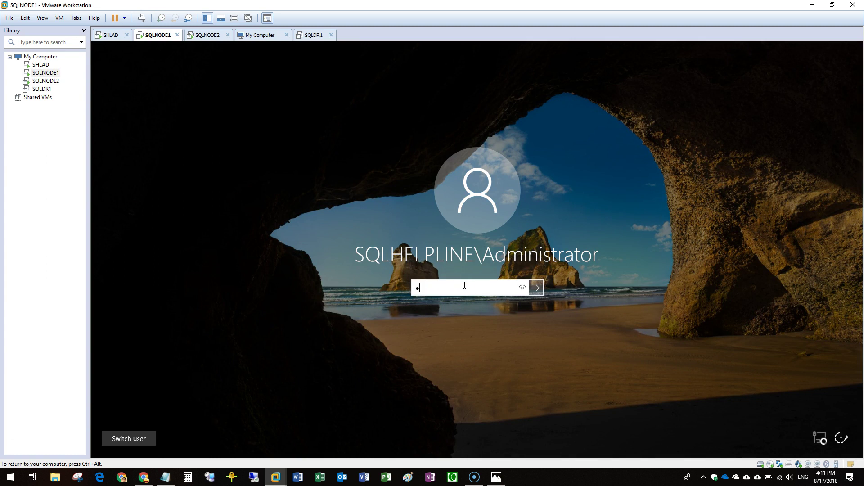
key("Return")
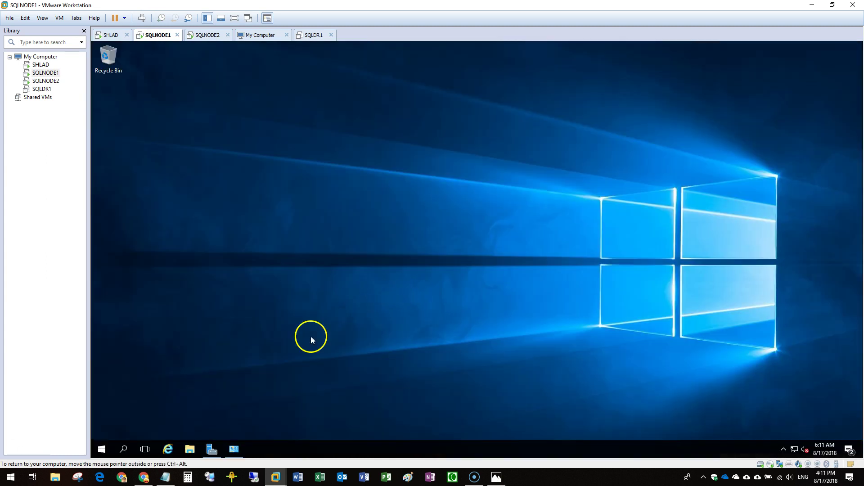
Bring up Server Manager on SQLNODE1 and launch the iSCSI Initiator tool.
left_click(243, 445)
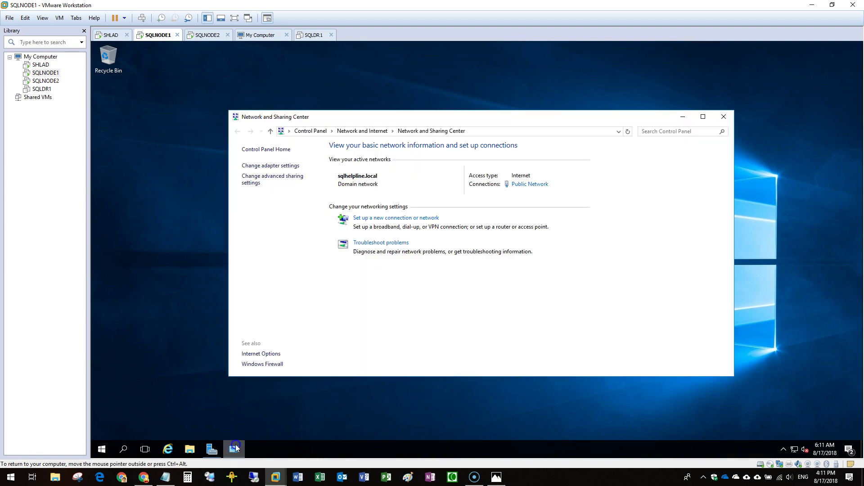
left_click(236, 445)
left_click(211, 449)
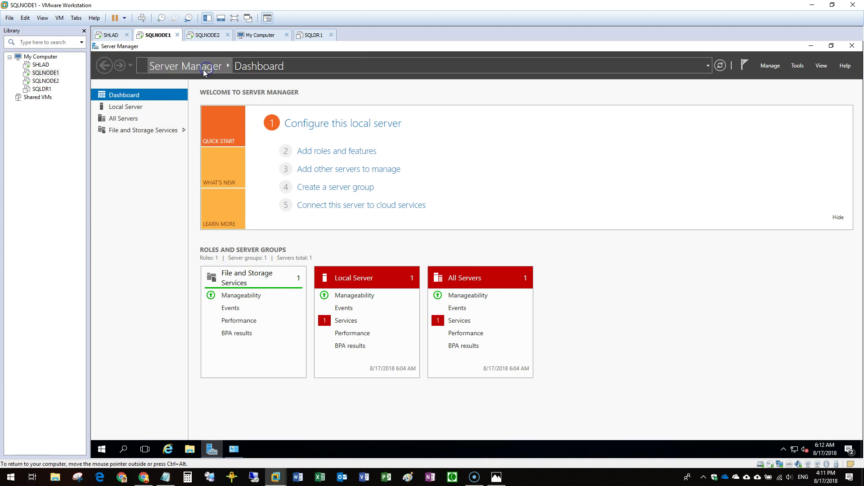
left_click(796, 67)
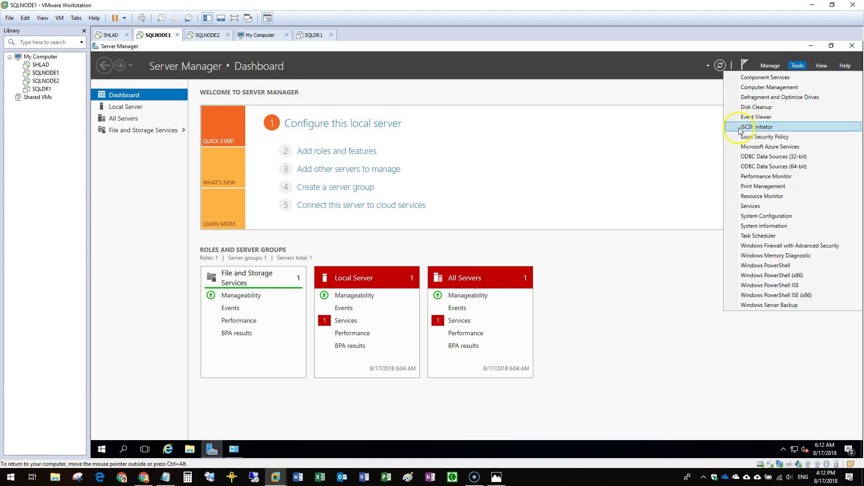
left_click(772, 126)
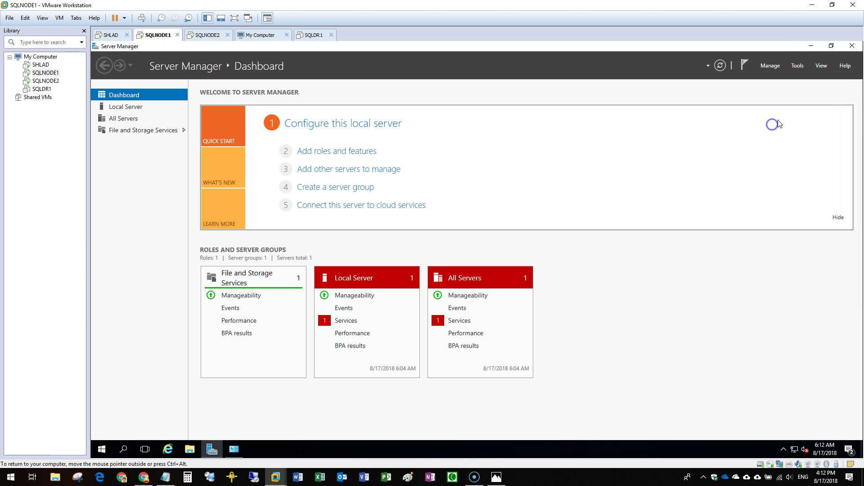
left_click(516, 282)
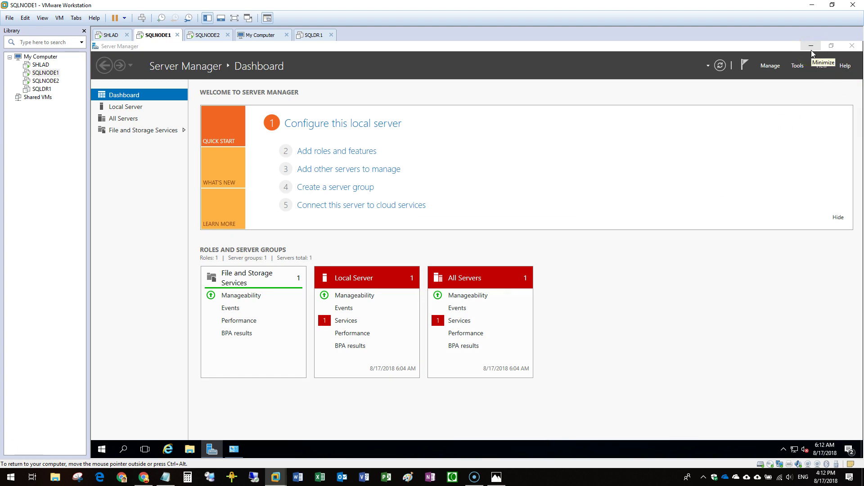
Quick-connect the iSCSI initiator to the target at 192.168.255.10 and close the initiator properties.
left_click(306, 187)
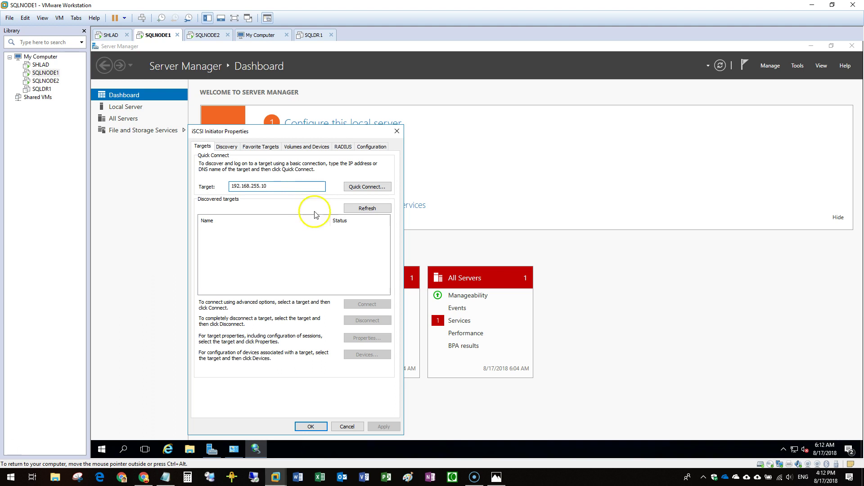
left_click(365, 186)
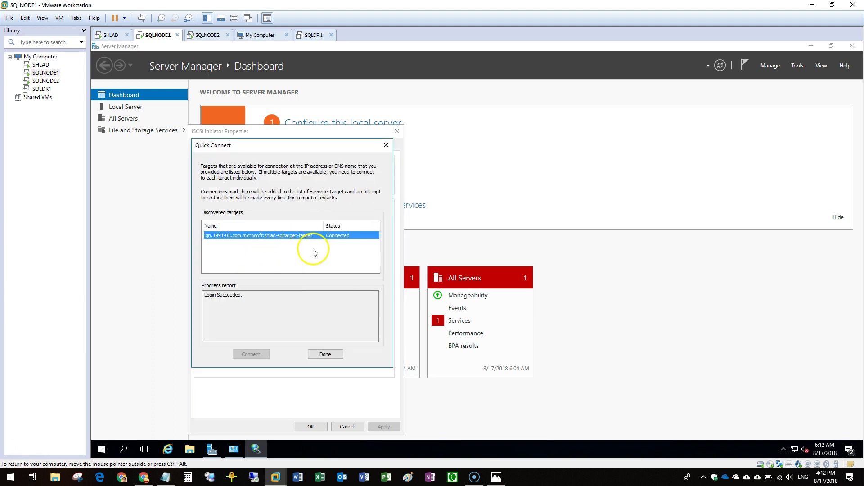
left_click(326, 354)
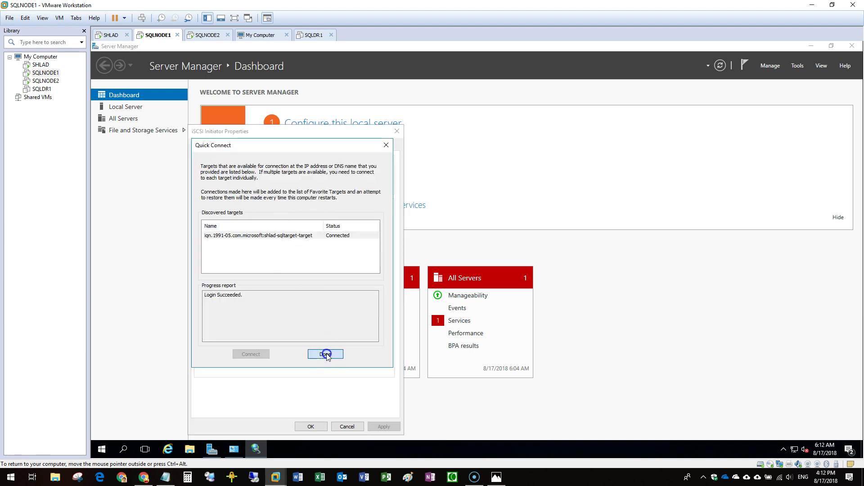
left_click(318, 355)
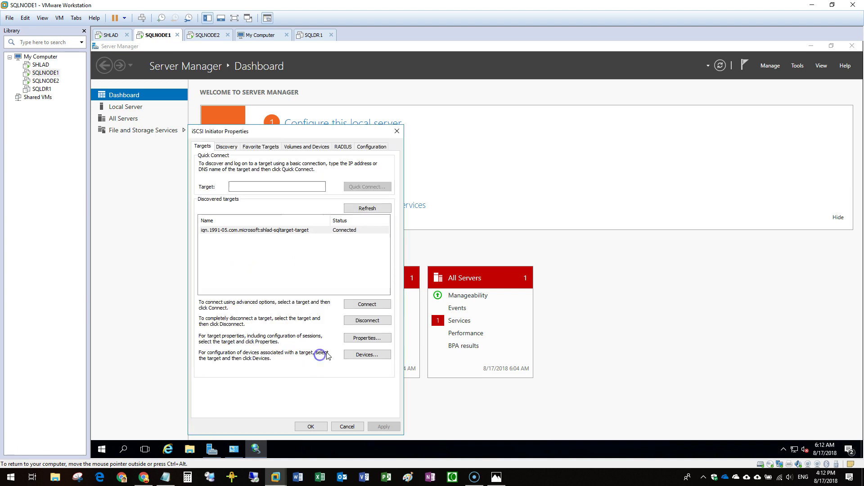
left_click(316, 432)
Return to SHLAD, close the Command Prompt and refresh the iSCSI page to check the connection status of the virtual disk and target.
left_click(41, 65)
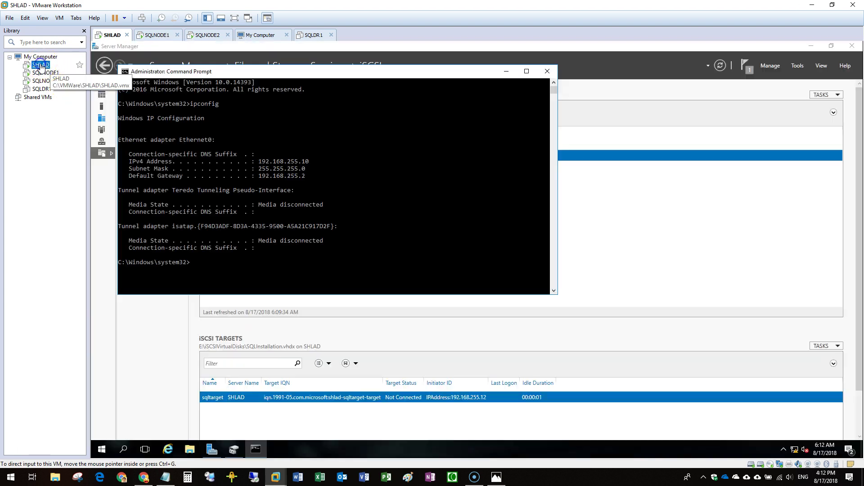
left_click(546, 72)
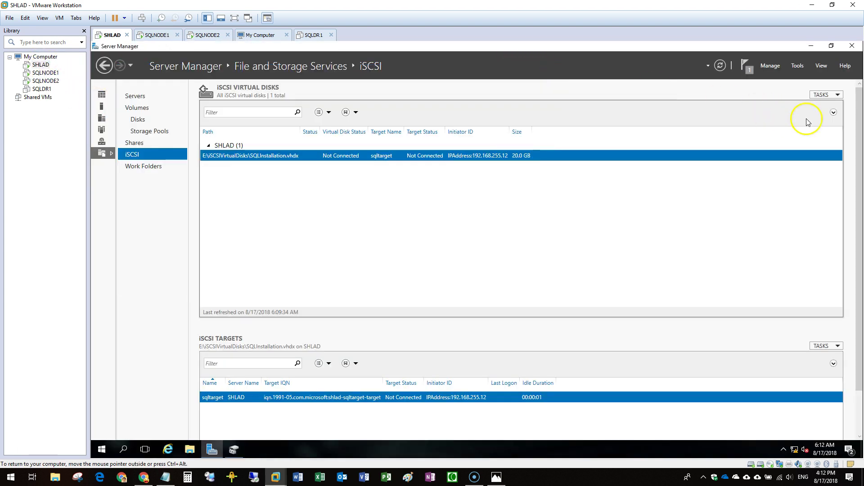
left_click(720, 66)
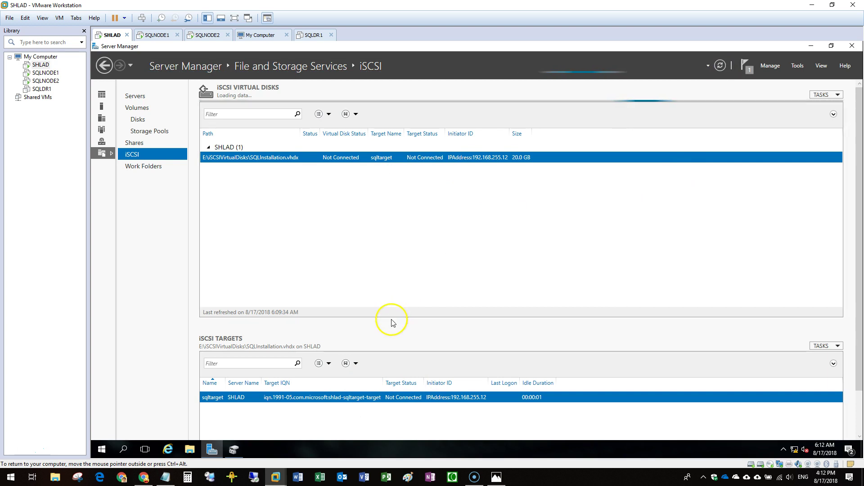
left_click_drag(384, 331, 384, 266)
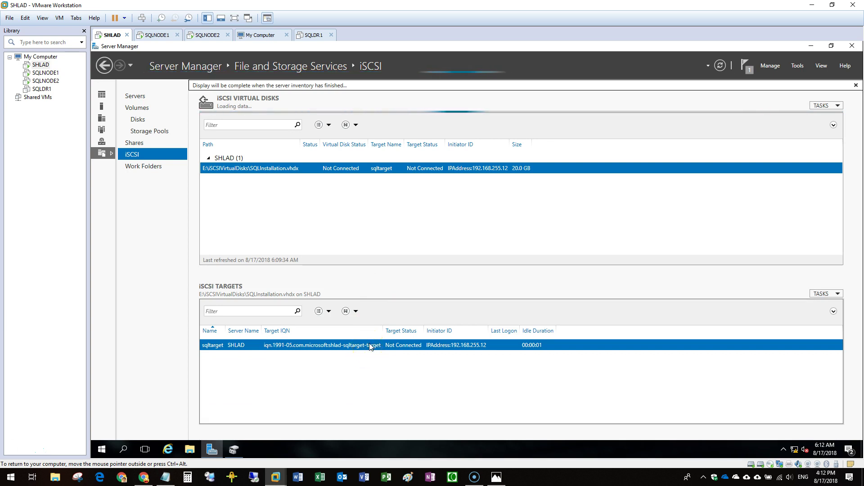
left_click(362, 347)
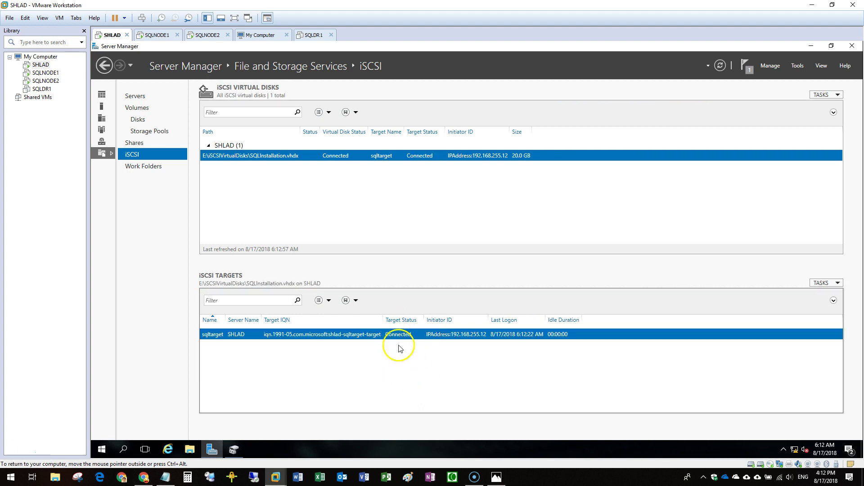
Switch to SQLNODE1, minimize Server Manager, open Disk Management in an enlarged window and select the unallocated space of Disk 1.
left_click(43, 72)
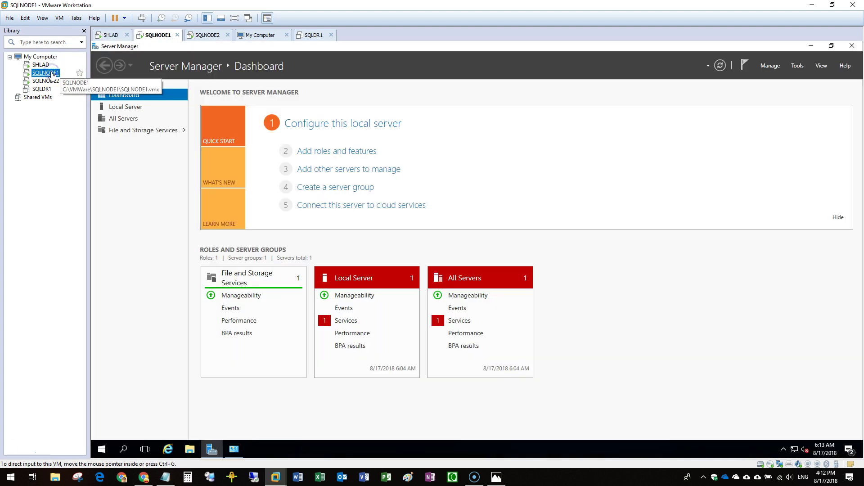
left_click(810, 46)
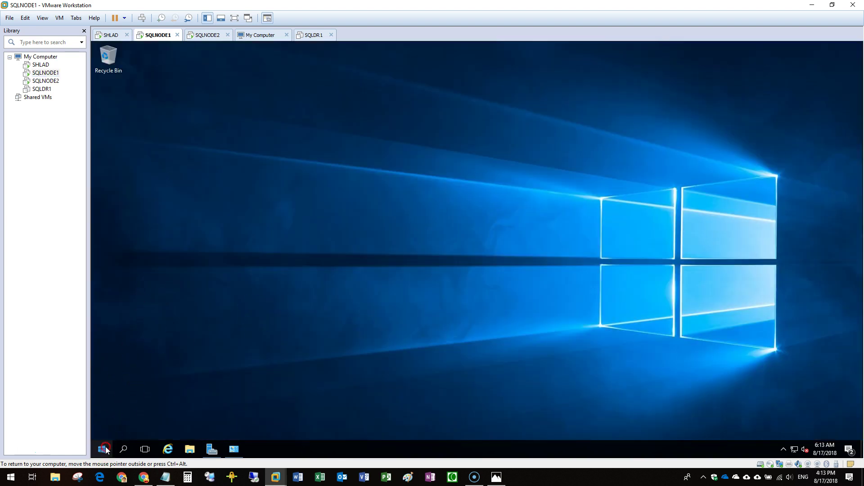
key("super+x")
left_click(193, 281)
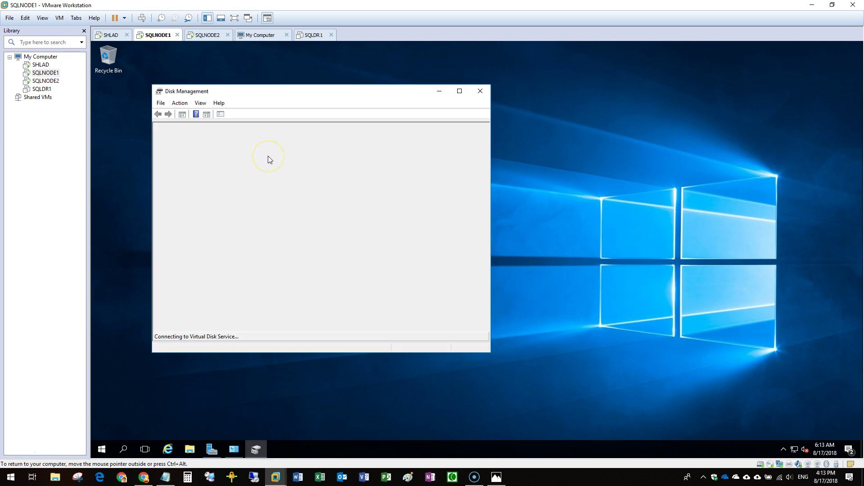
left_click_drag(493, 354, 550, 424)
left_click_drag(360, 91, 376, 61)
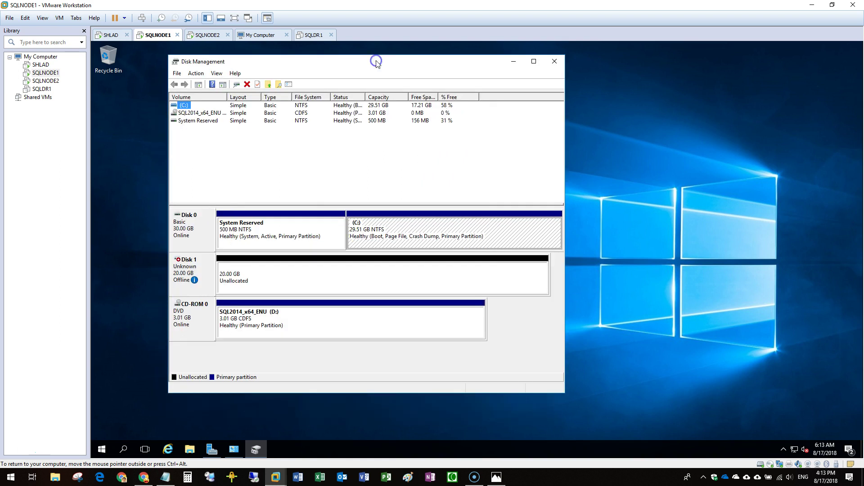
left_click(274, 272)
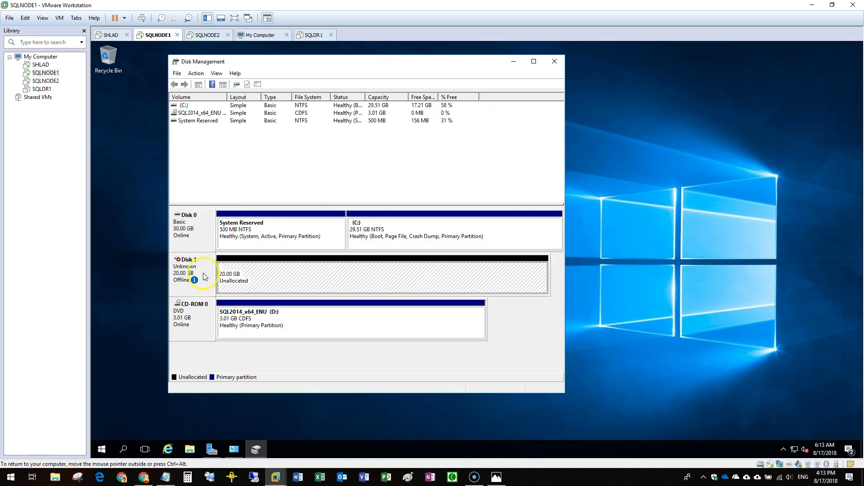
Bring up SQLNODE2's desktop, and review the iSCSI virtual disk on SHLAD and the disk list on SQLNODE1.
left_click(45, 80)
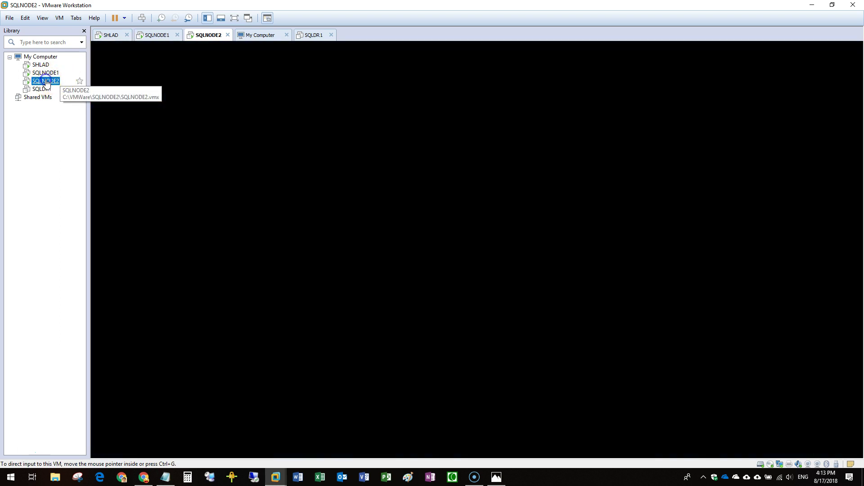
left_click(142, 18)
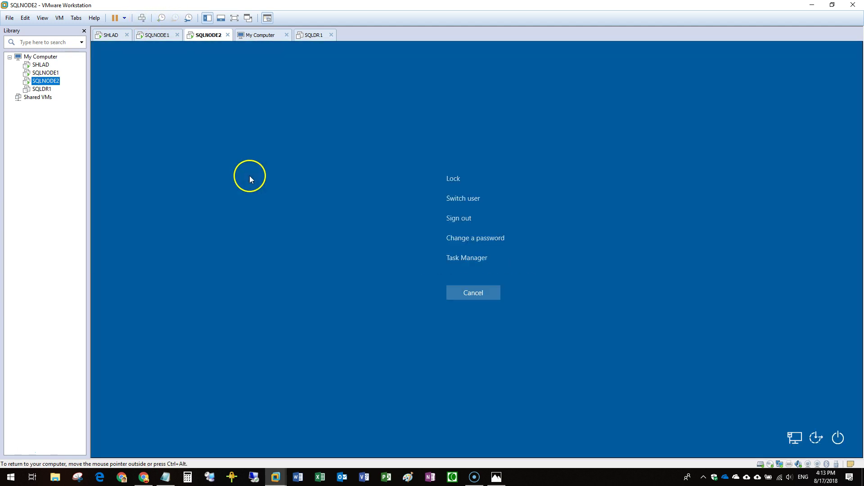
left_click(479, 293)
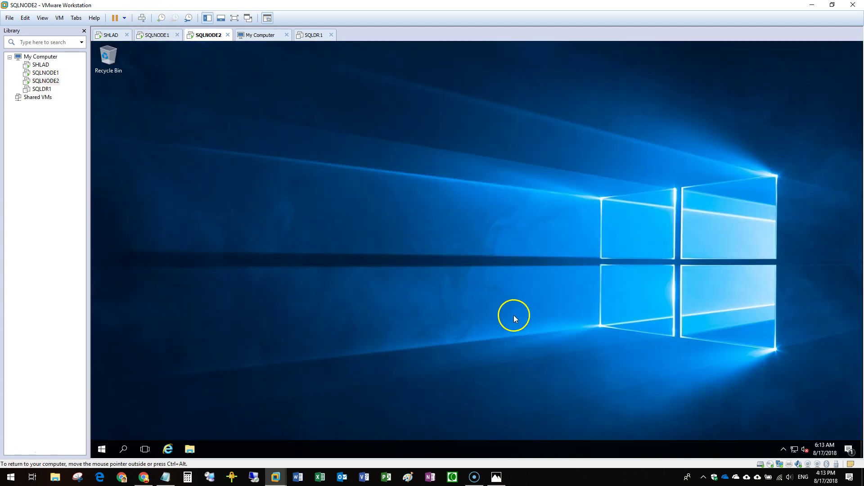
left_click(49, 66)
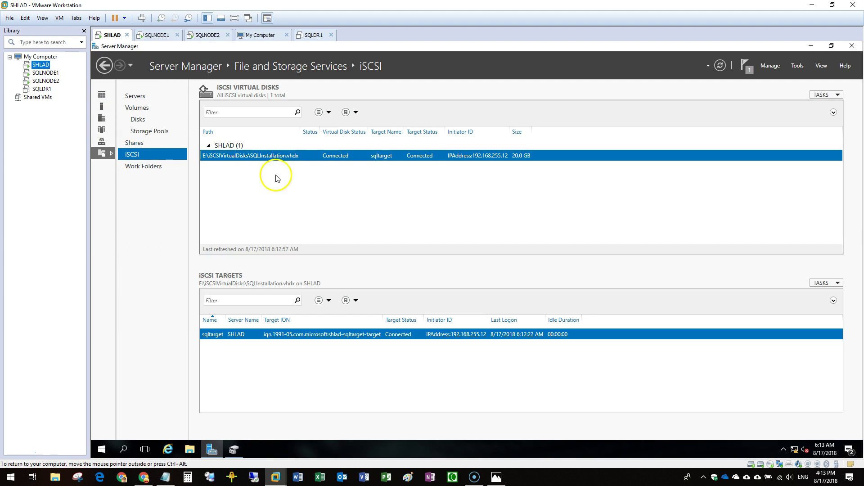
left_click(45, 73)
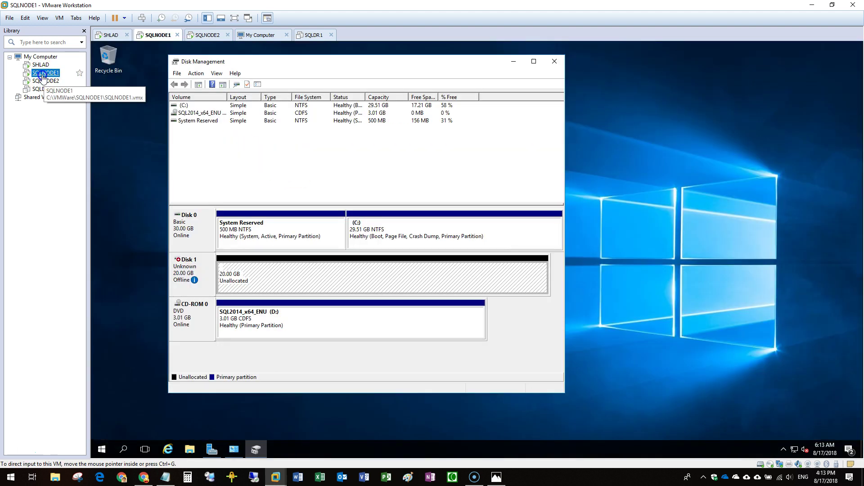
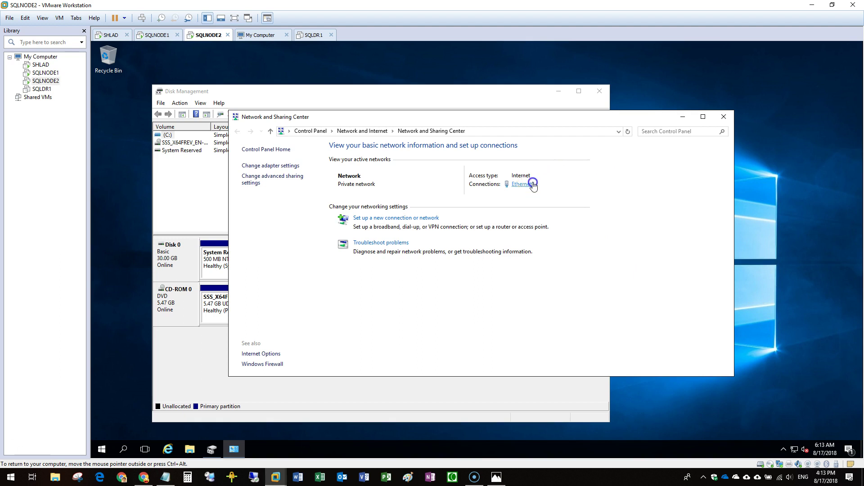
Disable IPv6 in the Ethernet0 properties on SQLNODE2 and switch its IPv4 configuration to a manually specified IP address.
left_click(427, 319)
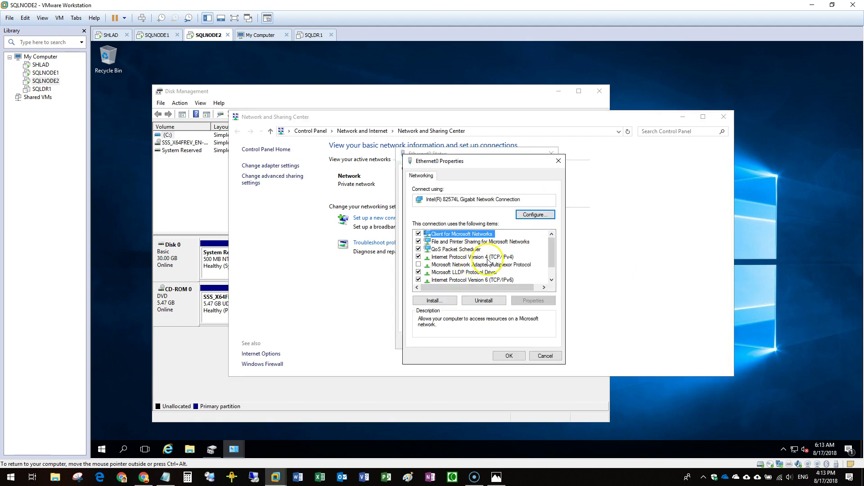
left_click(418, 279)
left_click(473, 256)
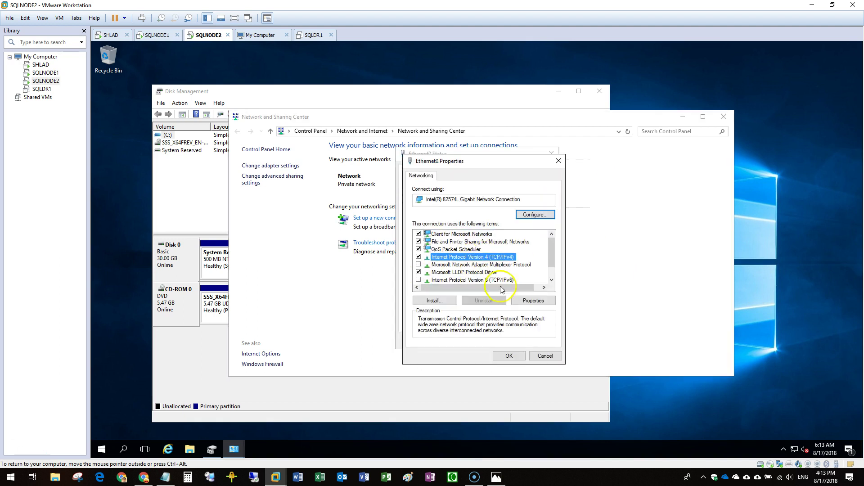
left_click(532, 300)
left_click(495, 260)
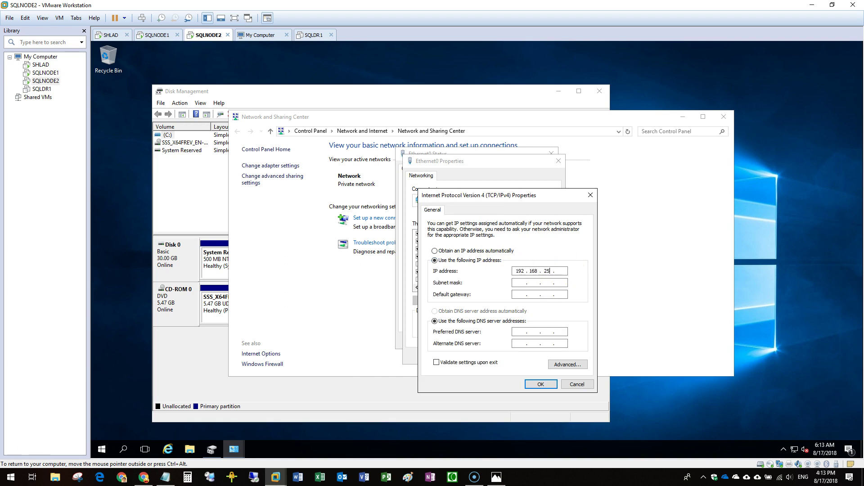
Complete the static IPv4 settings with subnet mask, default gateway 192.168.255.2 and preferred DNS server, and close the network windows.
left_click(521, 282)
left_click(517, 295)
type("192.168.255.2")
left_click(520, 333)
left_click(539, 383)
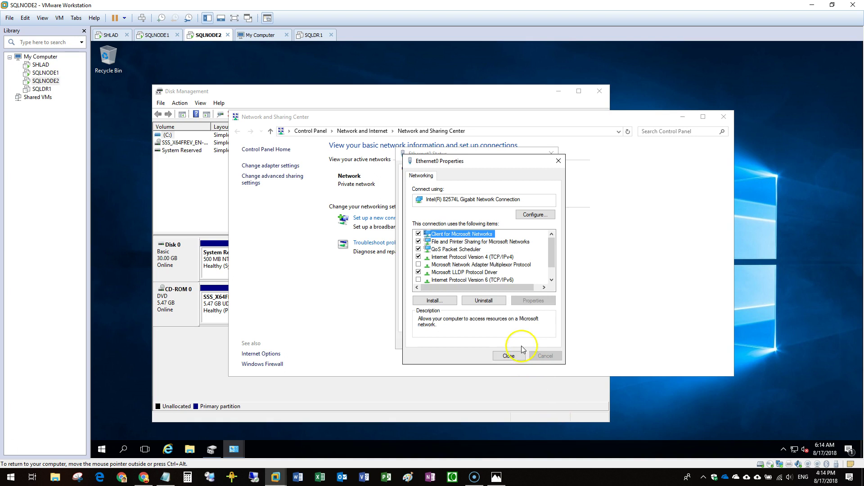
left_click(522, 355)
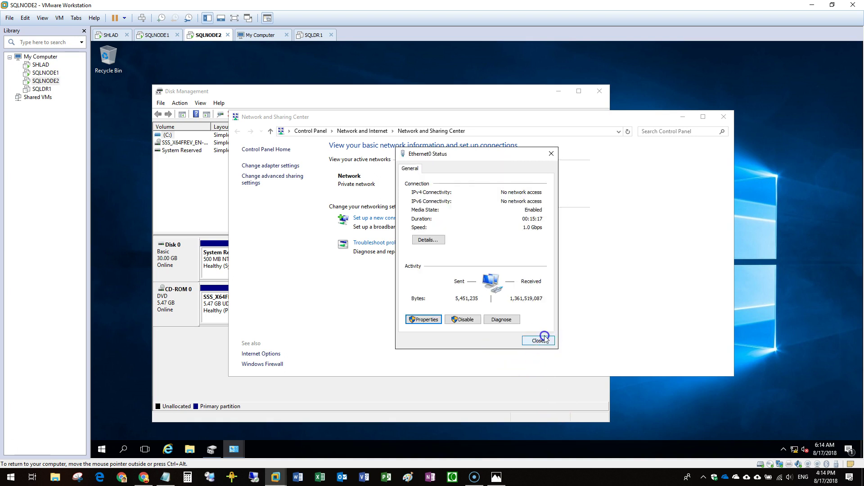
left_click(543, 339)
left_click(723, 117)
Set SQLNODE2 as the computer name in the system properties and make the computer a member of the sqlhelpline.local domain.
right_click(101, 449)
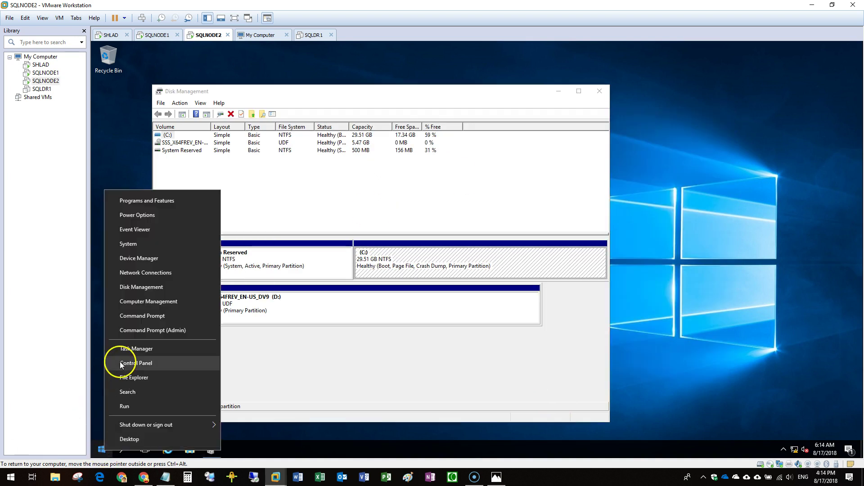
left_click(116, 247)
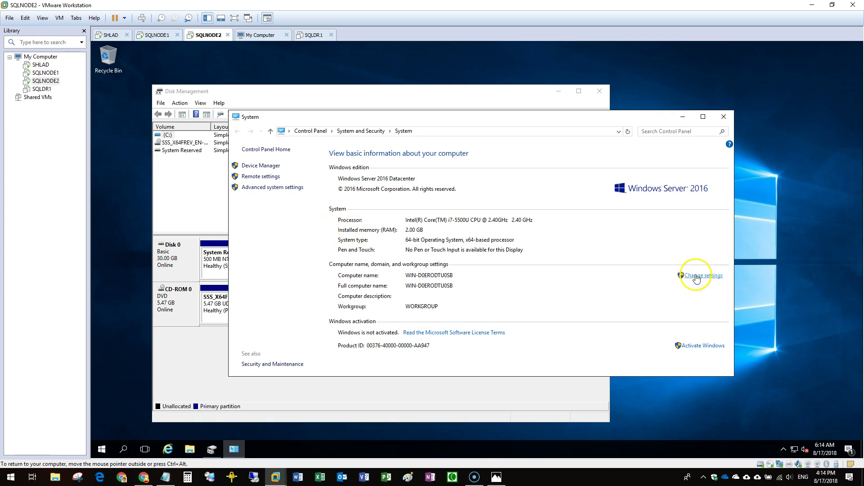
left_click(321, 220)
left_click(196, 240)
left_click(212, 247)
type("sqlhelpline.local")
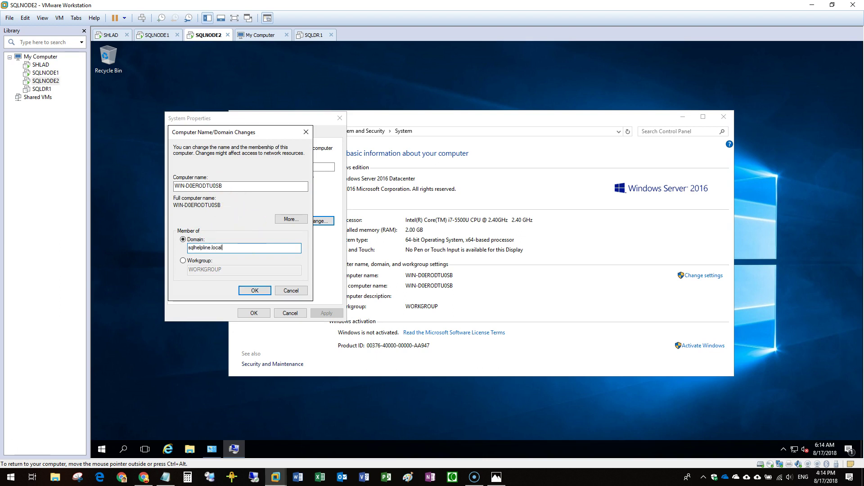
double_click(245, 186)
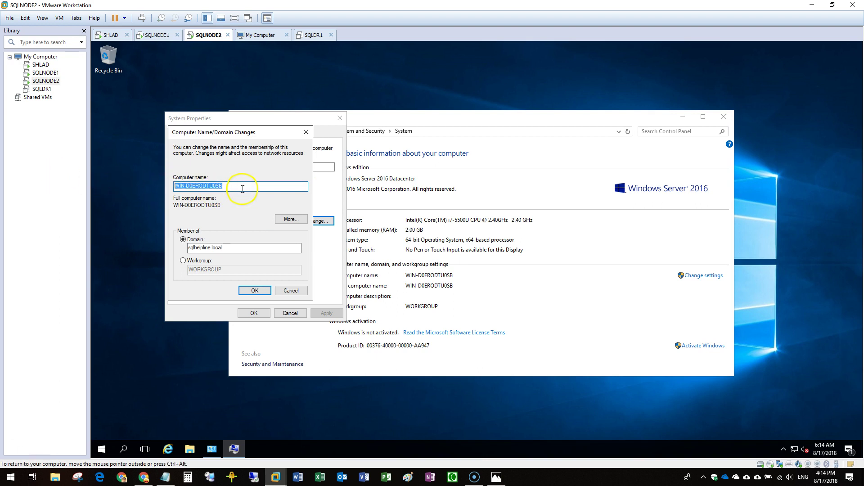
type("SQLNODE2")
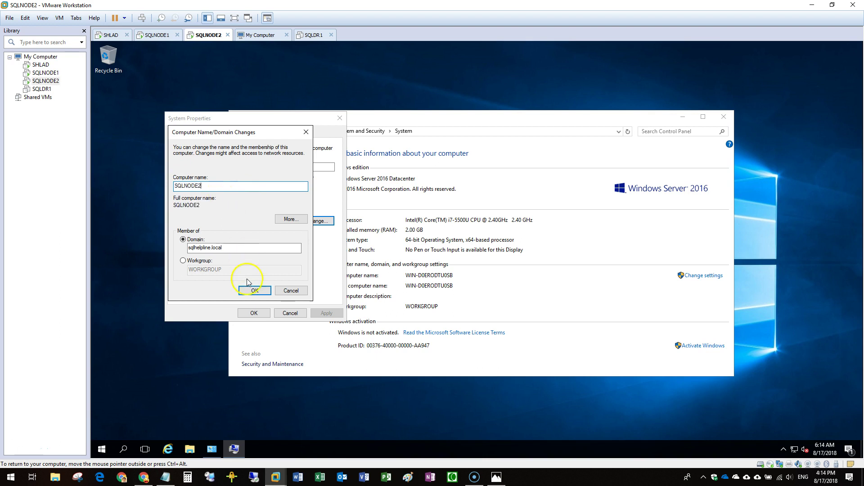
left_click(253, 289)
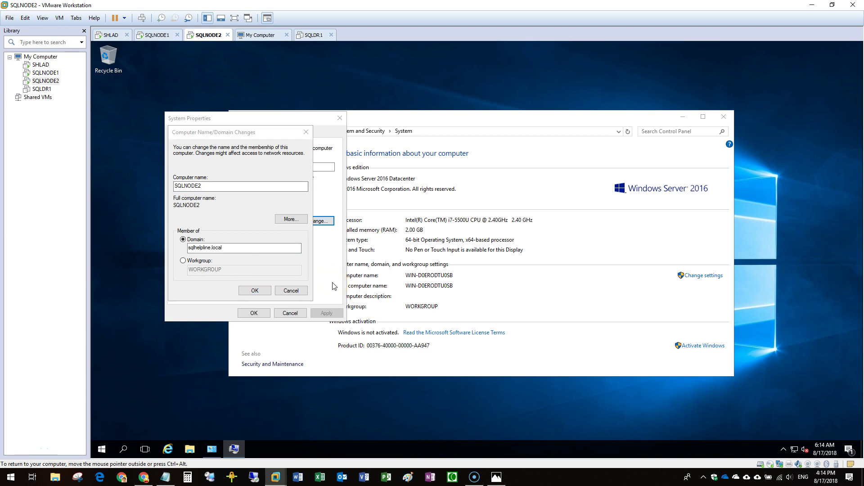
Authorize the domain join with the administrator account and its password, and acknowledge the welcome message.
type("ad")
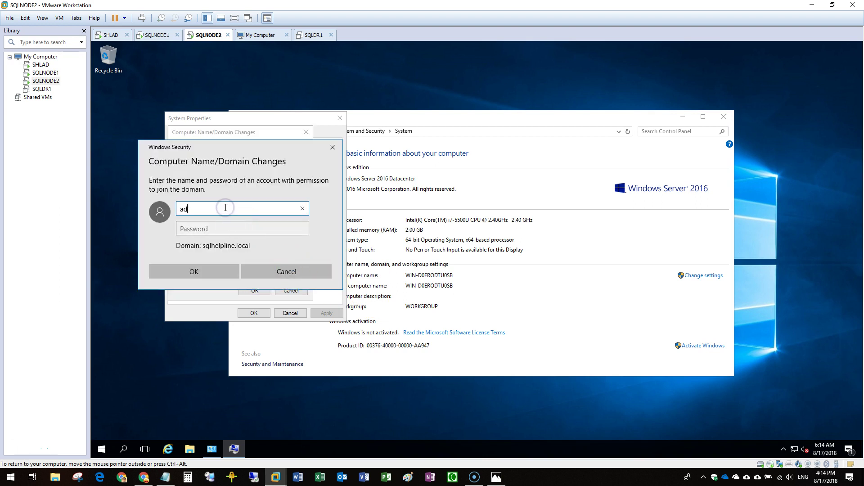
type("ministrator")
key("Tab")
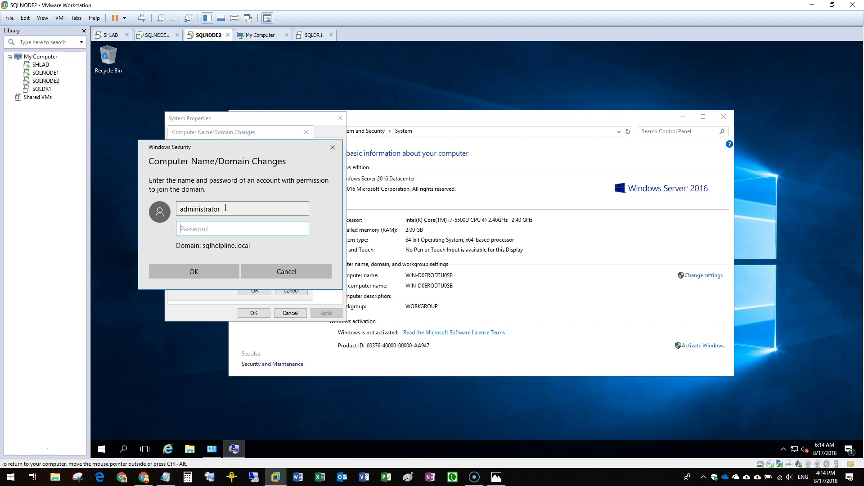
key("Return")
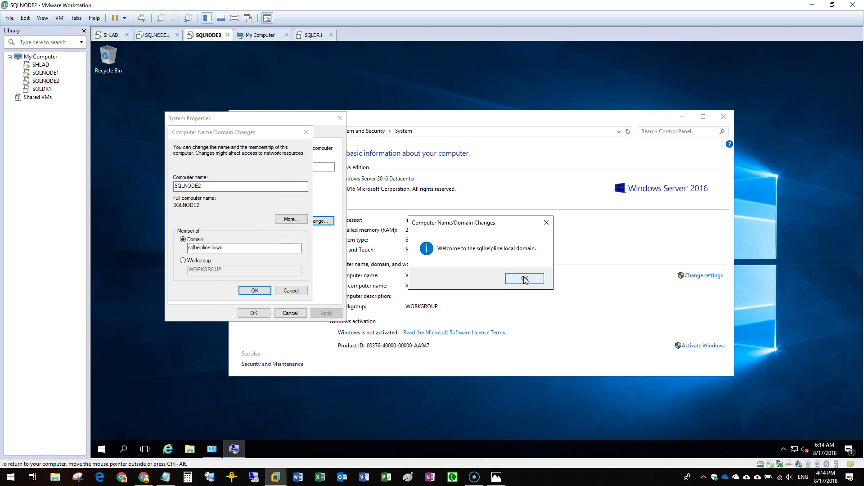
left_click(525, 280)
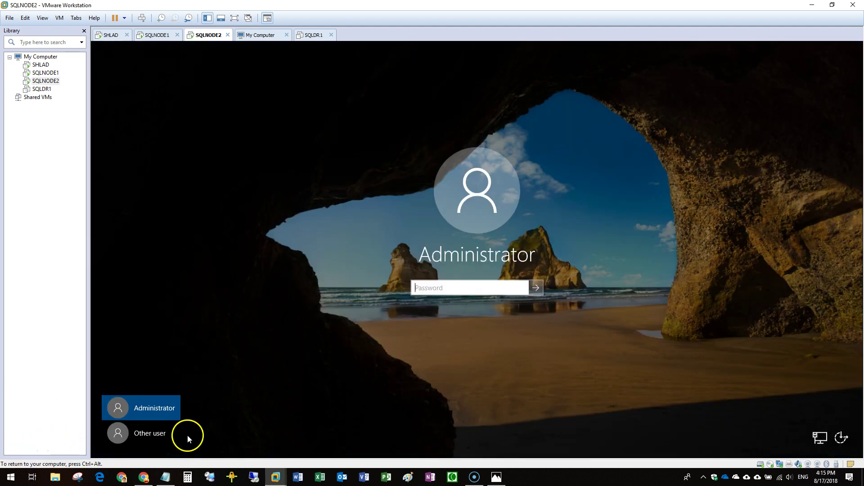
Sign in to SQLNODE2 as another user with the account SQLHELPLINE\administrator and its password.
left_click(187, 434)
left_click(423, 287)
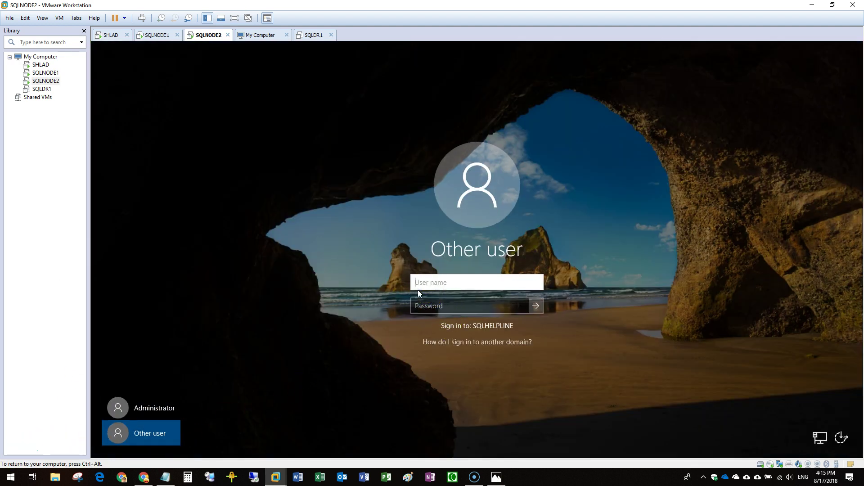
type("SQLHELPLINE\\administrator")
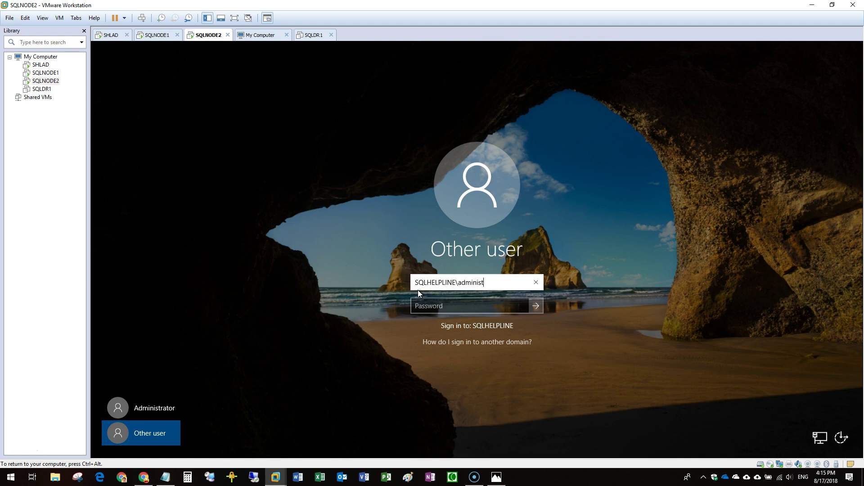
key("Tab")
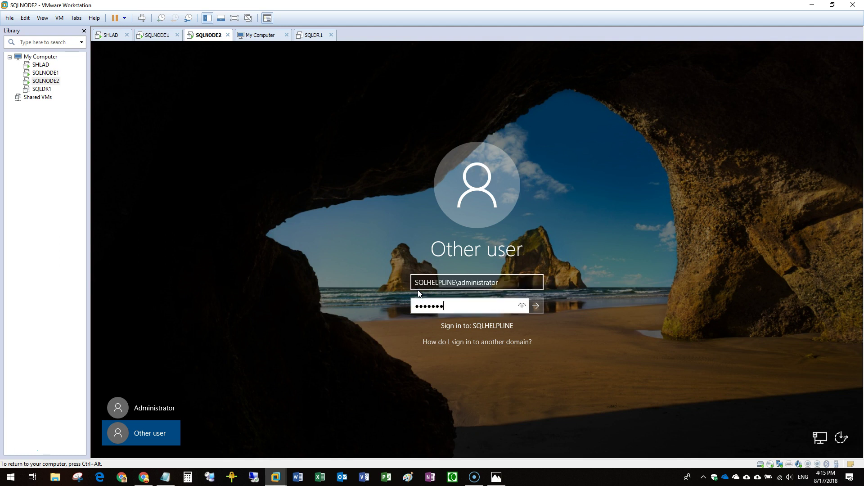
key("Return")
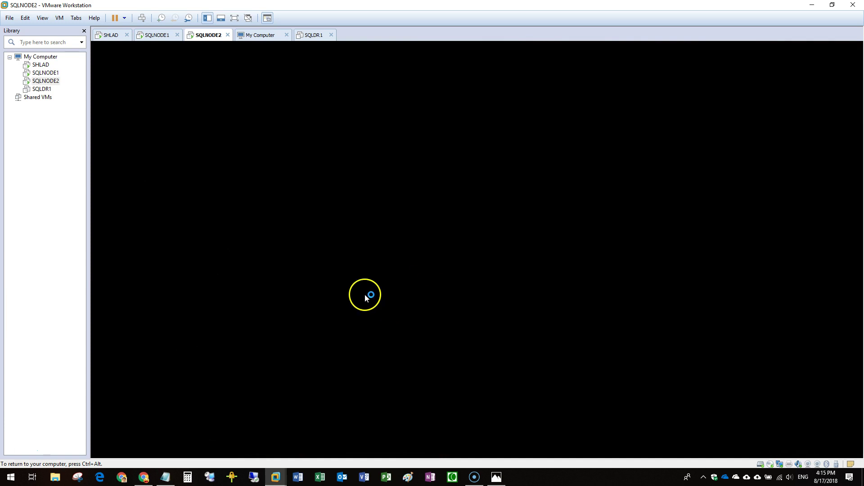
Switch to SHLAD and check for SQLNODE2 among the domain's computers in Active Directory Users and Computers, minimizing it when done.
left_click(41, 65)
left_click(798, 66)
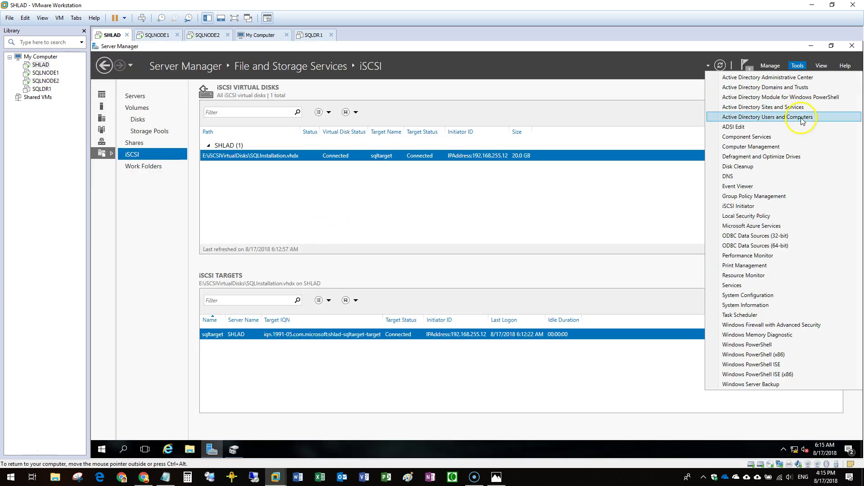
left_click(775, 112)
left_click(555, 238)
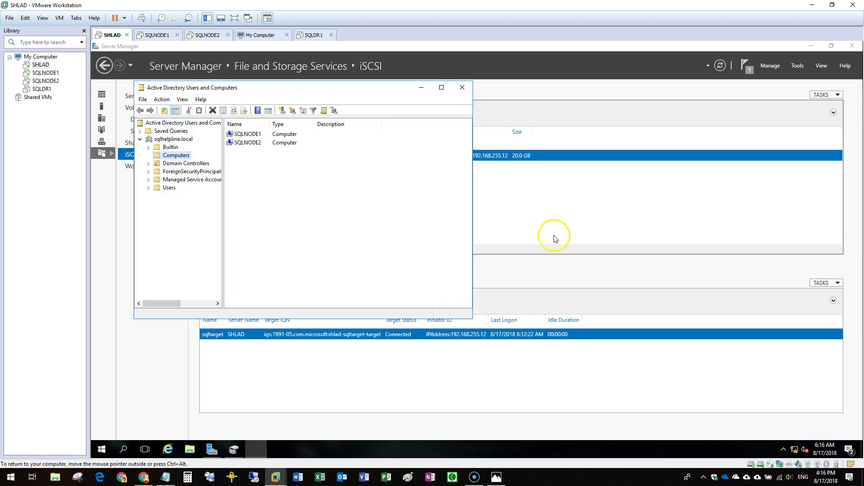
left_click(239, 143)
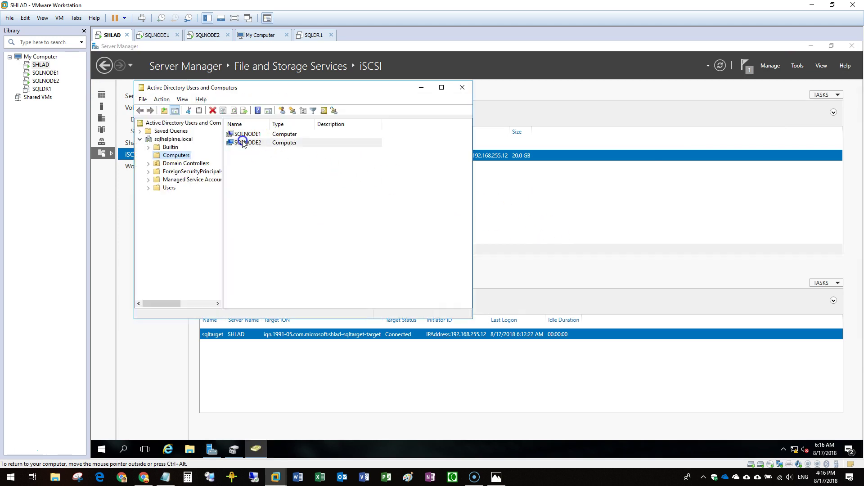
left_click(420, 87)
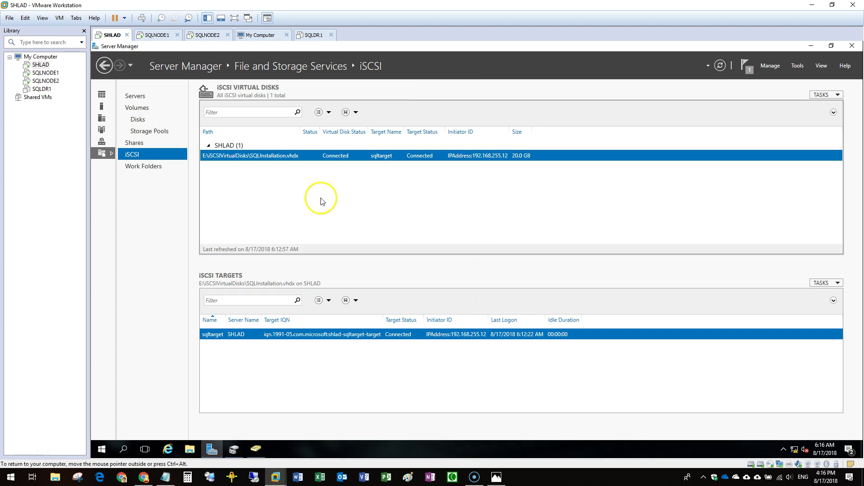
Open the properties of the sqltarget iSCSI target at its initiators and select the existing initiator ID.
right_click(278, 333)
left_click(297, 363)
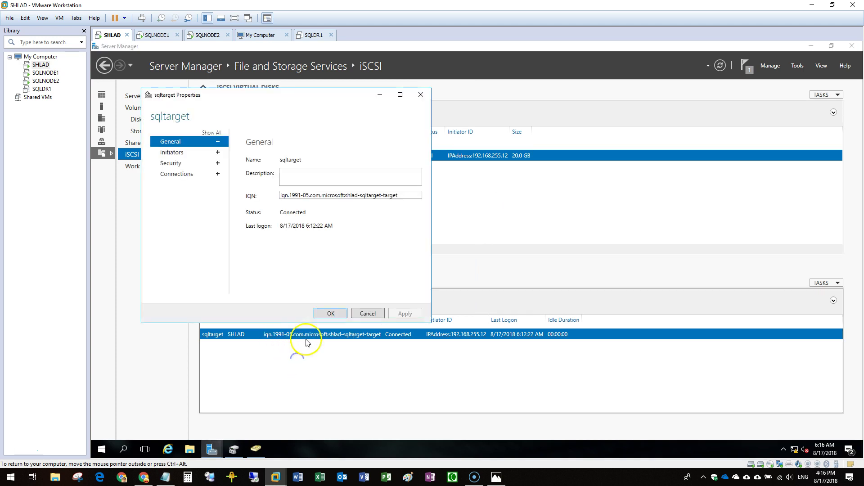
left_click(180, 153)
left_click_drag(216, 95, 400, 87)
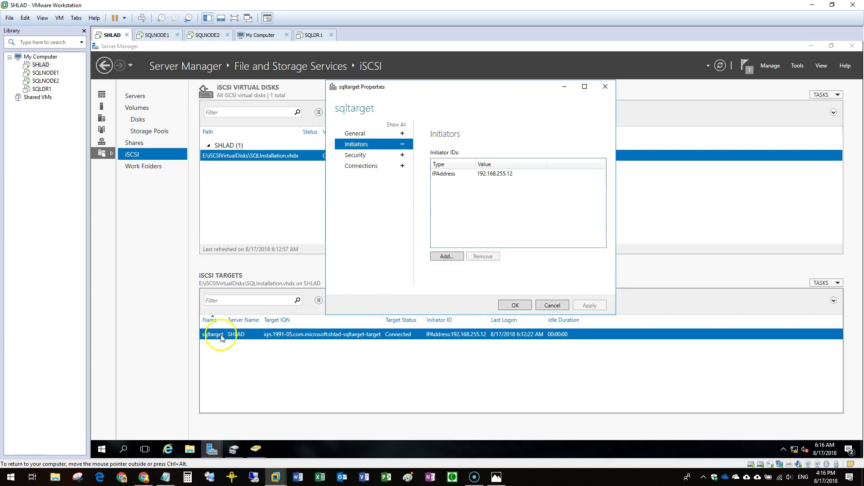
left_click(448, 173)
Start adding an initiator ID to sqltarget with type IP Address and value 192.168.255.13.
left_click(456, 261)
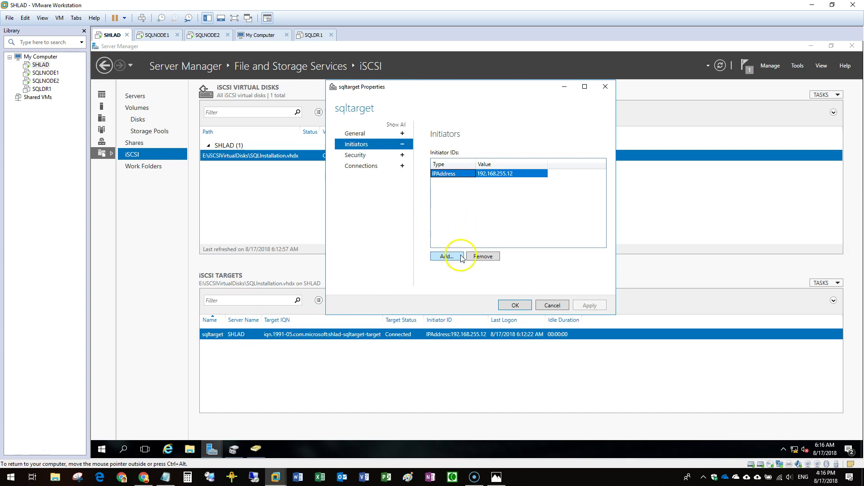
left_click(189, 281)
left_click(221, 301)
left_click(206, 330)
left_click(262, 300)
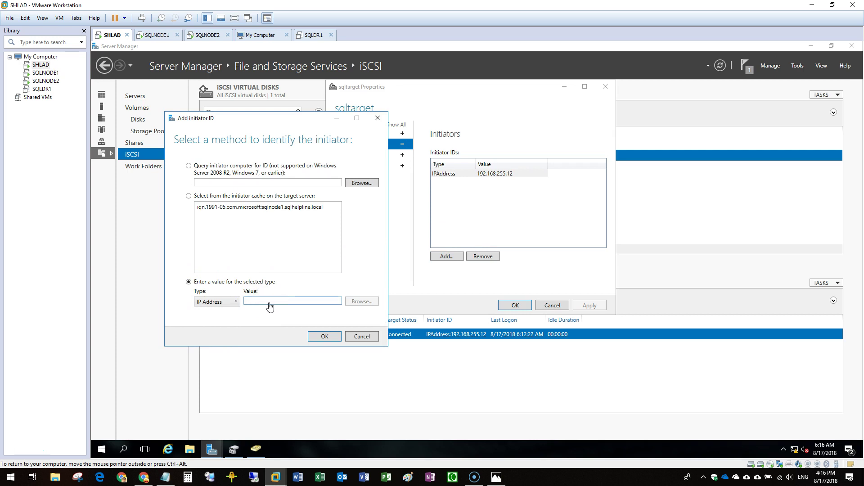
type("192.")
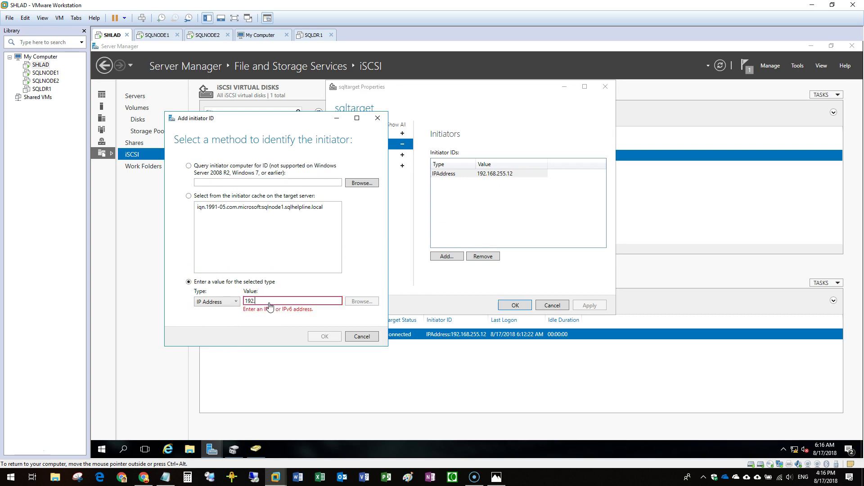
type("168.255.13")
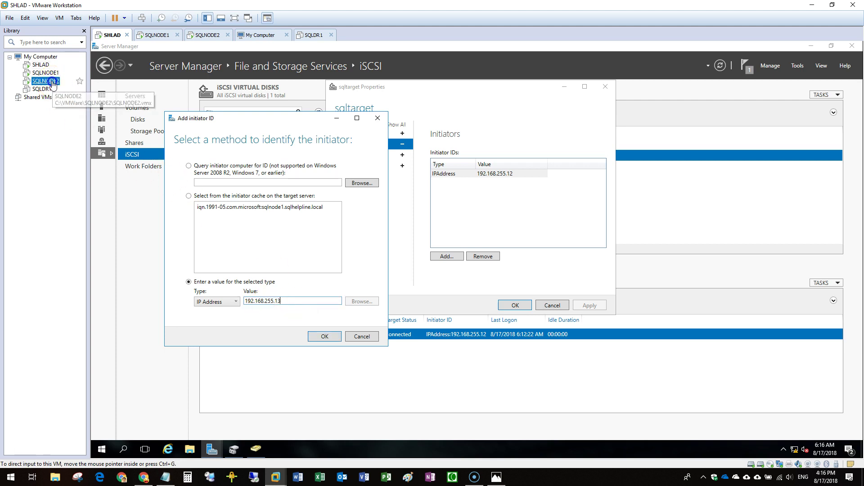
Switch to SQLNODE2, open Disk Management and close Server Manager.
left_click(45, 81)
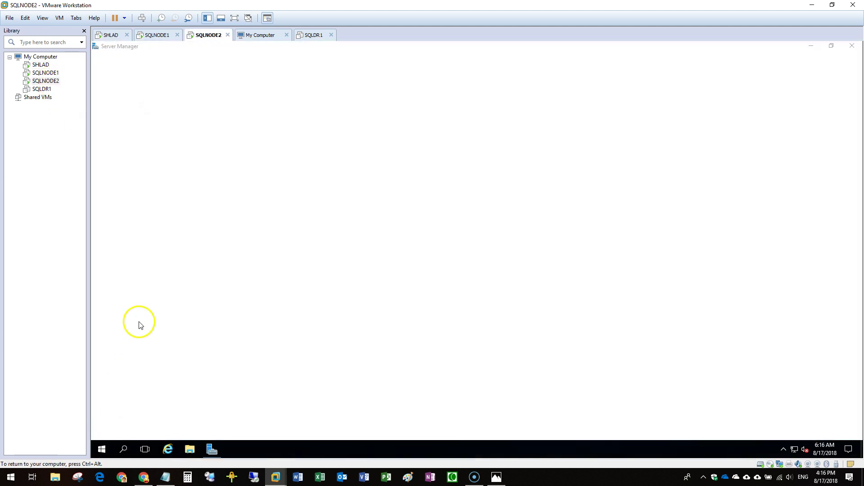
right_click(101, 449)
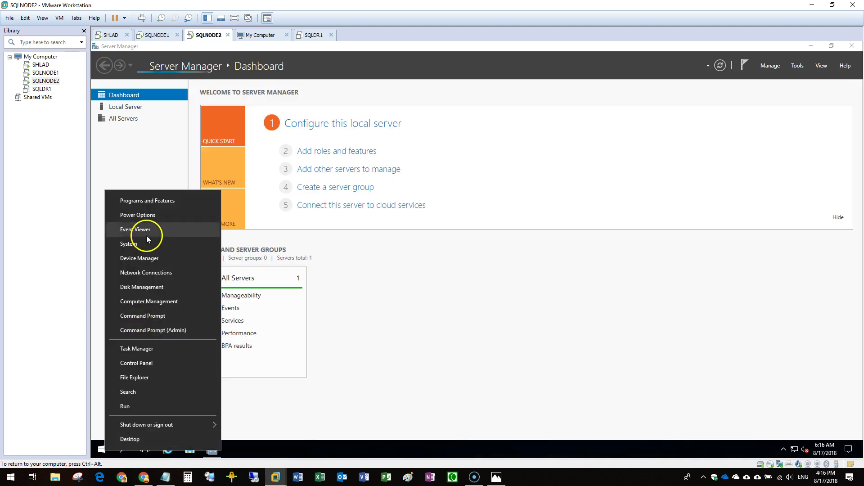
left_click(129, 285)
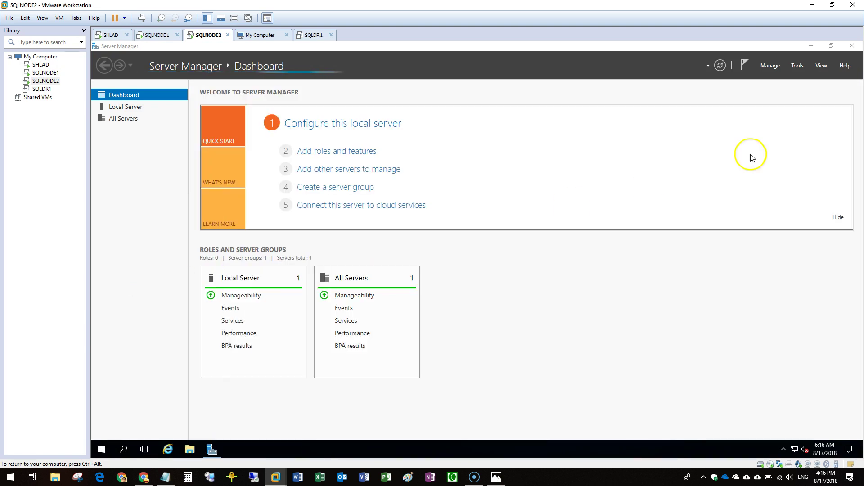
left_click(852, 47)
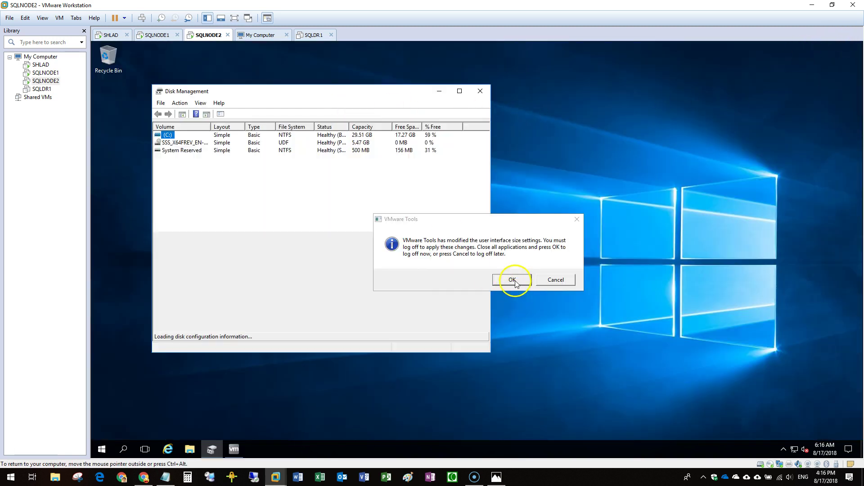
Log off SQLNODE2 to apply the VMware Tools changes, sign back in with the administrator password and minimize Server Manager.
left_click(513, 280)
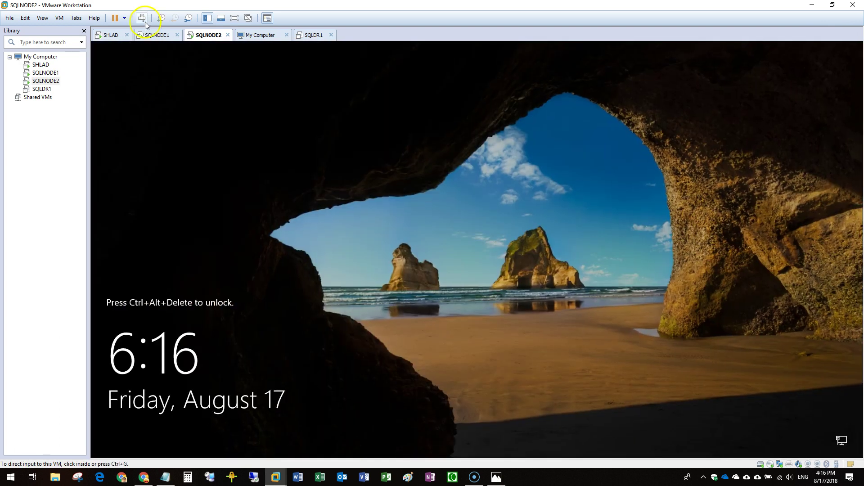
left_click(142, 18)
type("••••••")
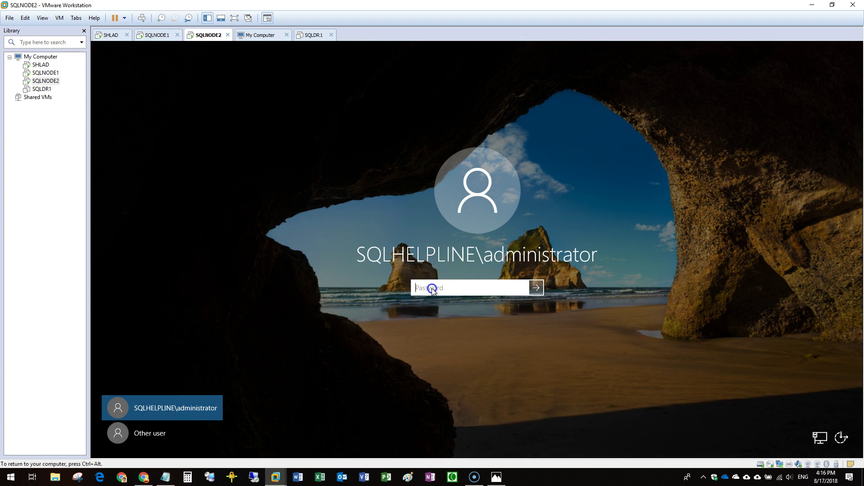
type("•••")
key("Return")
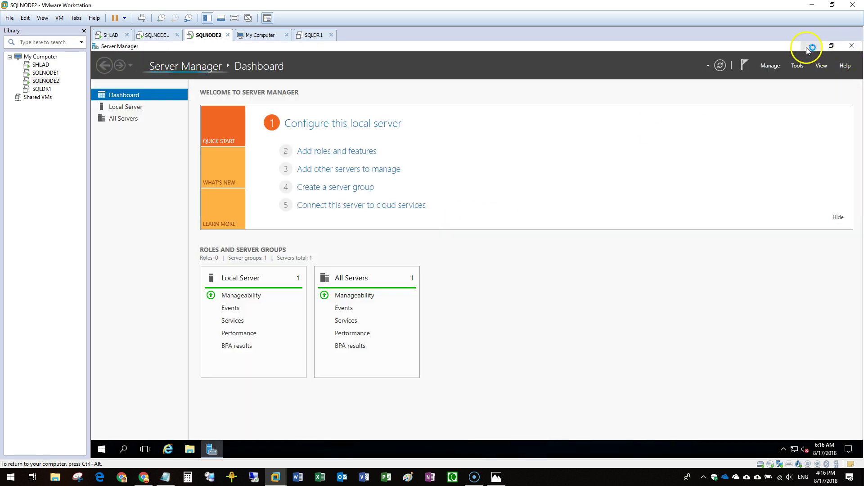
left_click(807, 47)
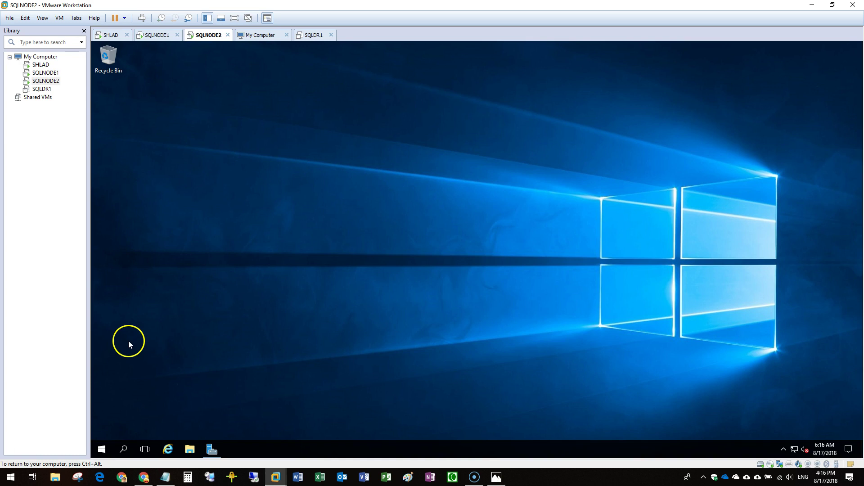
Reopen Disk Management on SQLNODE2, then move and enlarge its window so the whole disk list fits.
key("super+x")
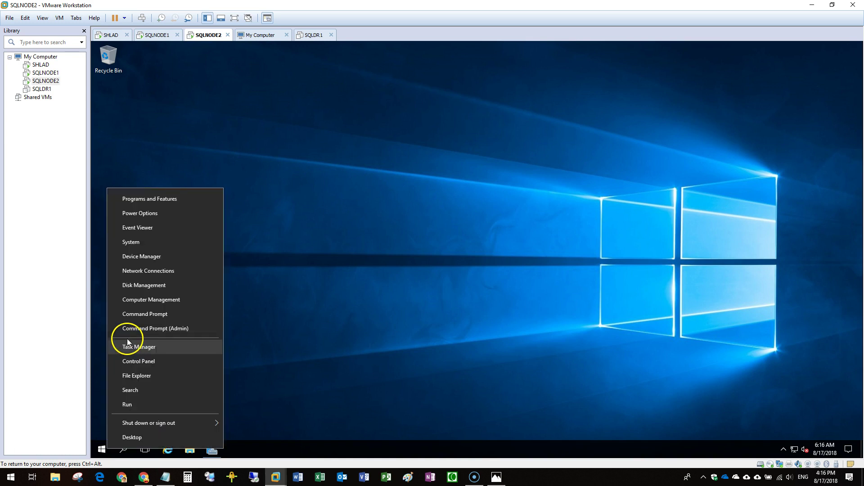
left_click(144, 286)
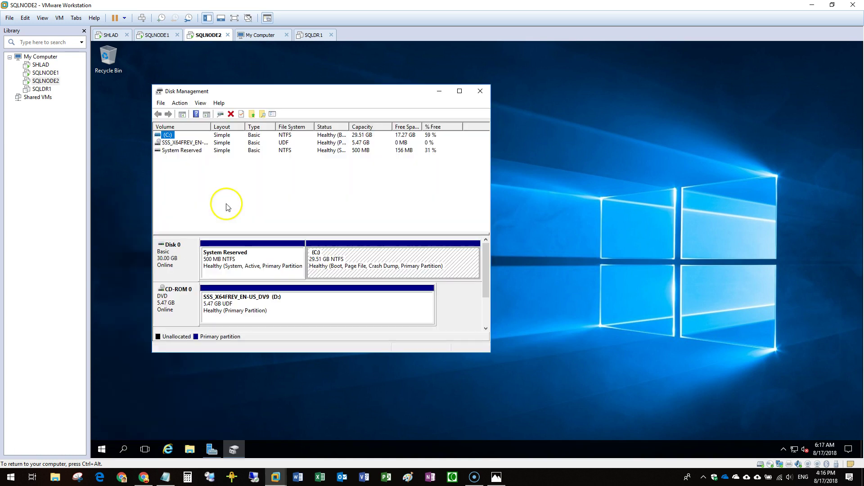
left_click_drag(257, 91, 242, 61)
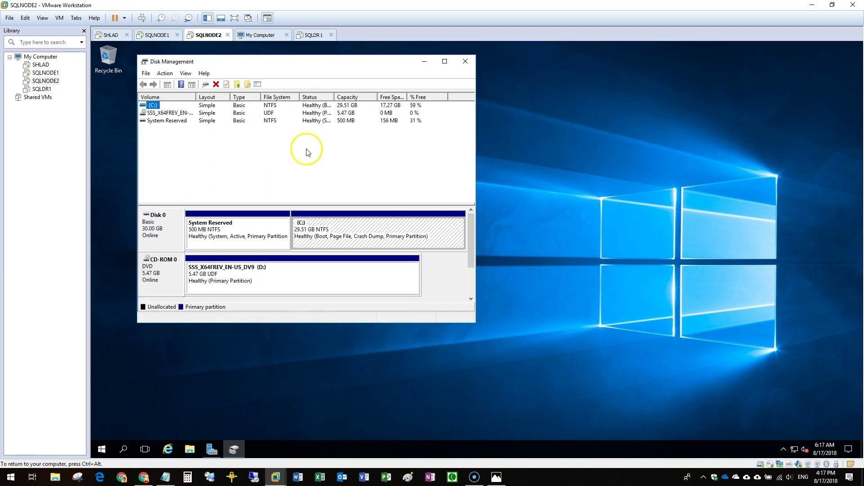
left_click_drag(474, 322, 506, 428)
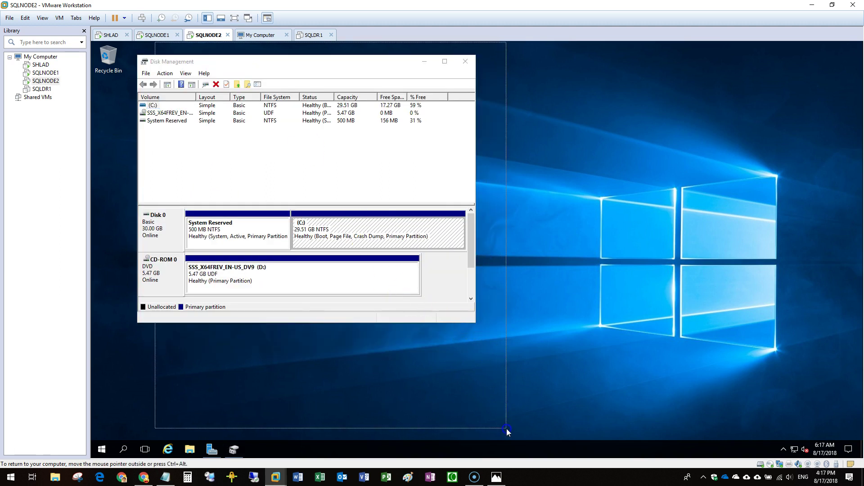
left_click_drag(474, 321, 486, 411)
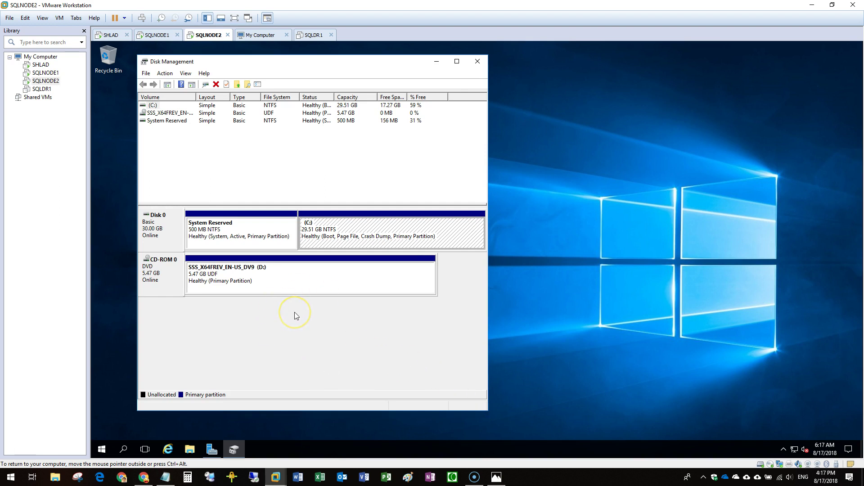
left_click(289, 331)
Launch iSCSI Initiator from Server Manager, agree to start the Microsoft iSCSI service automatically and minimize Server Manager.
left_click(212, 449)
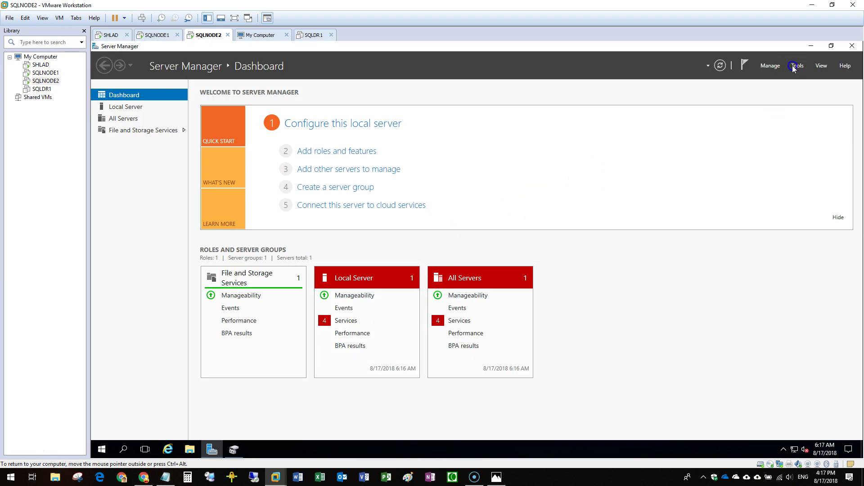
left_click(794, 66)
left_click(750, 127)
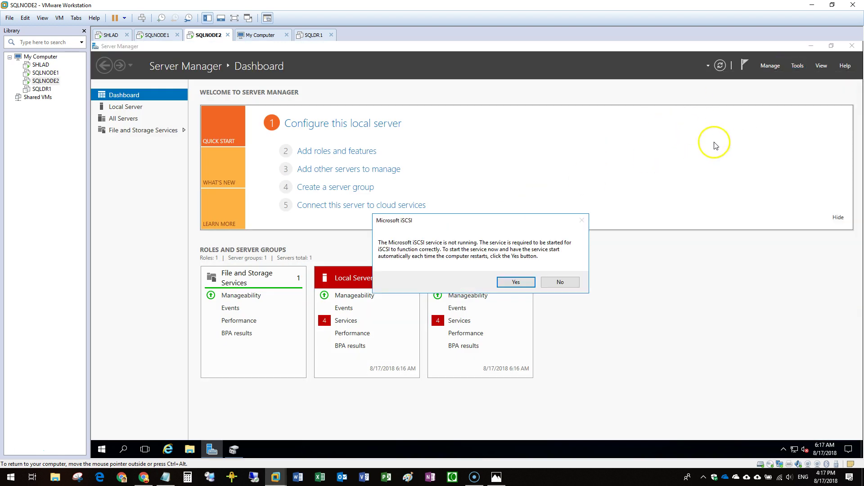
left_click(516, 282)
left_click(816, 46)
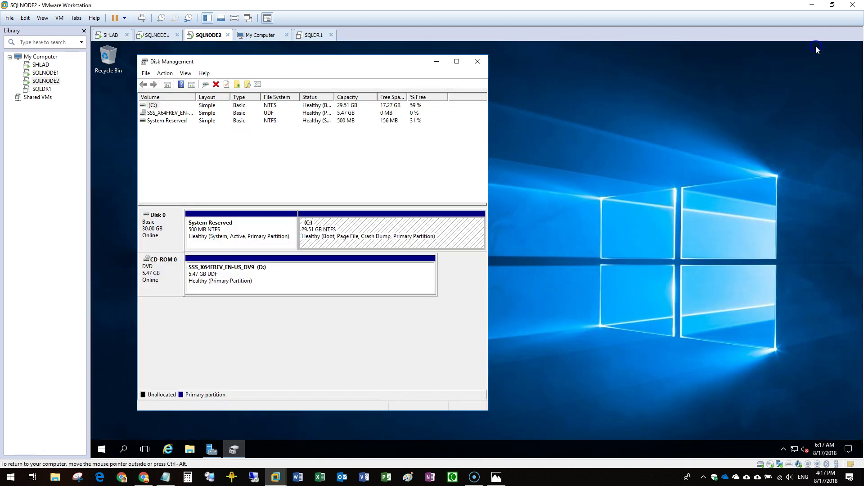
Switch to SHLAD, finish adding the IP address 192.168.255.13 as an initiator ID and save the sqltarget properties.
left_click(45, 73)
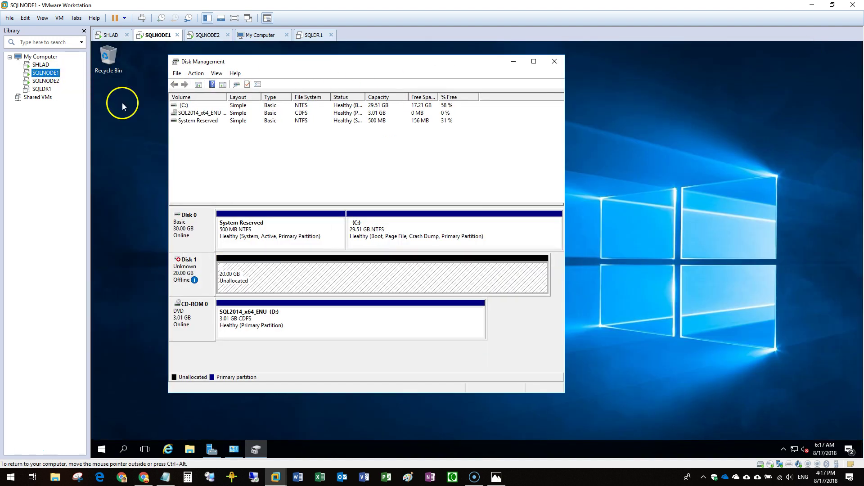
left_click(41, 56)
left_click(41, 64)
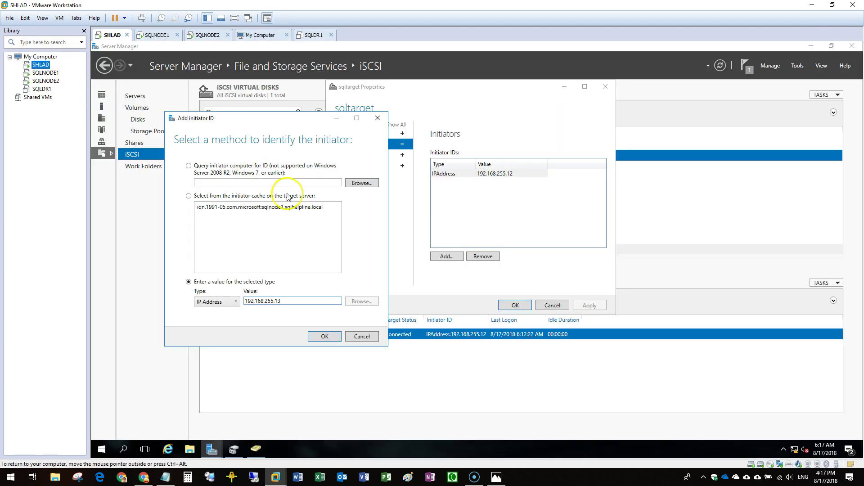
double_click(283, 301)
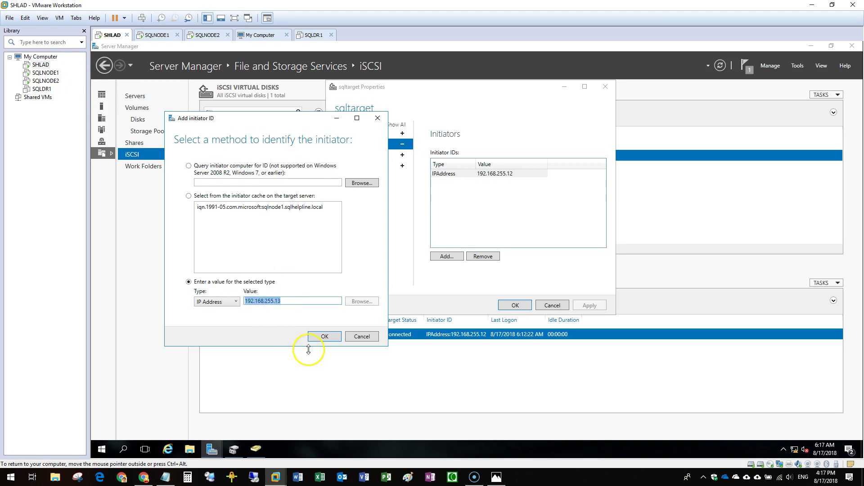
left_click(323, 336)
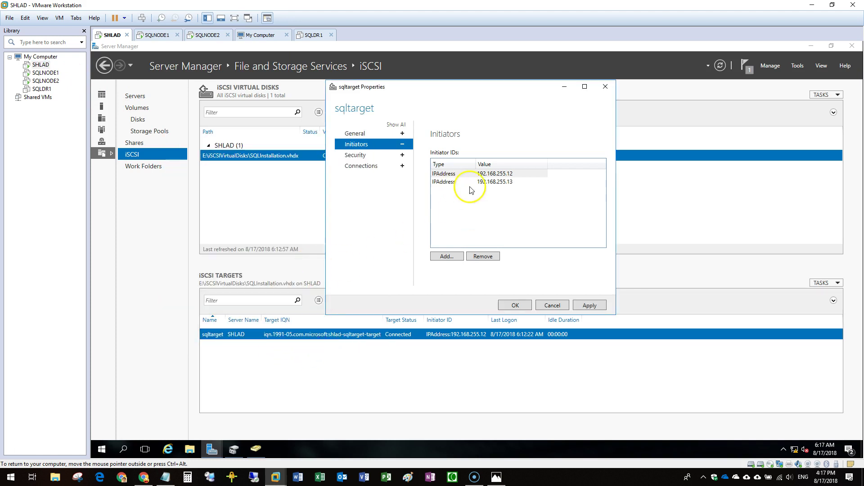
left_click(515, 306)
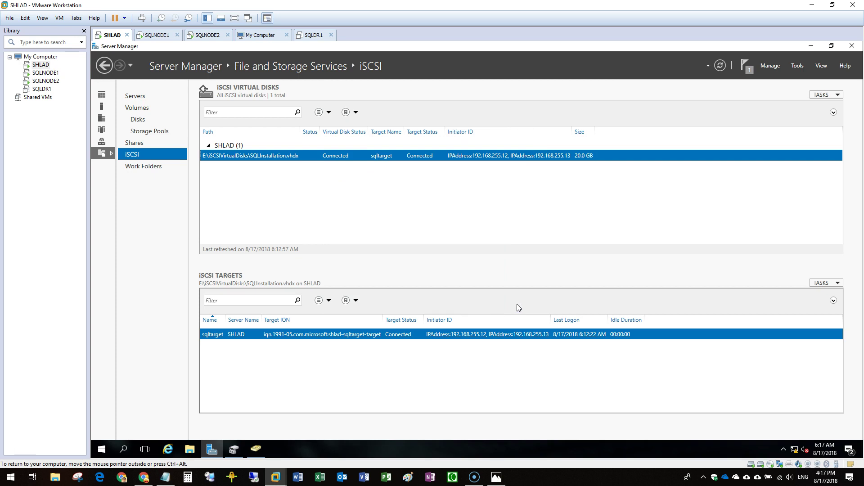
Switch to SQLNODE2, quick connect the iSCSI Initiator to target 192.168.255.10 and close its properties.
left_click(45, 81)
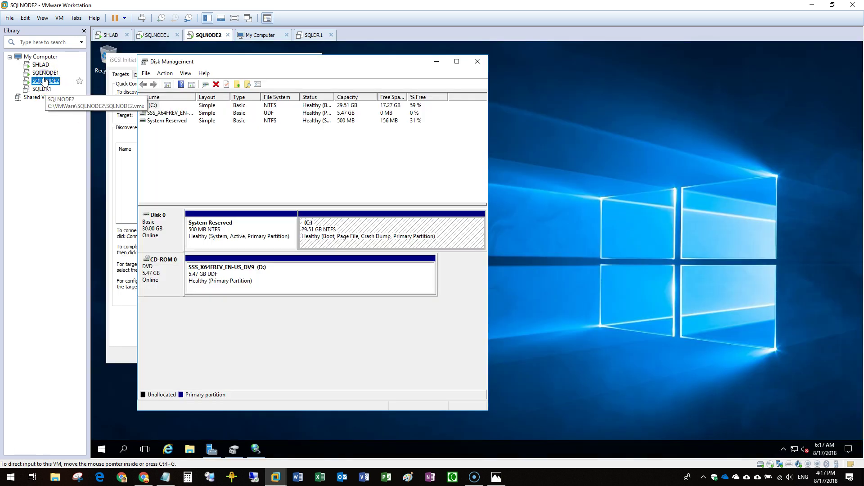
left_click_drag(289, 63, 545, 68)
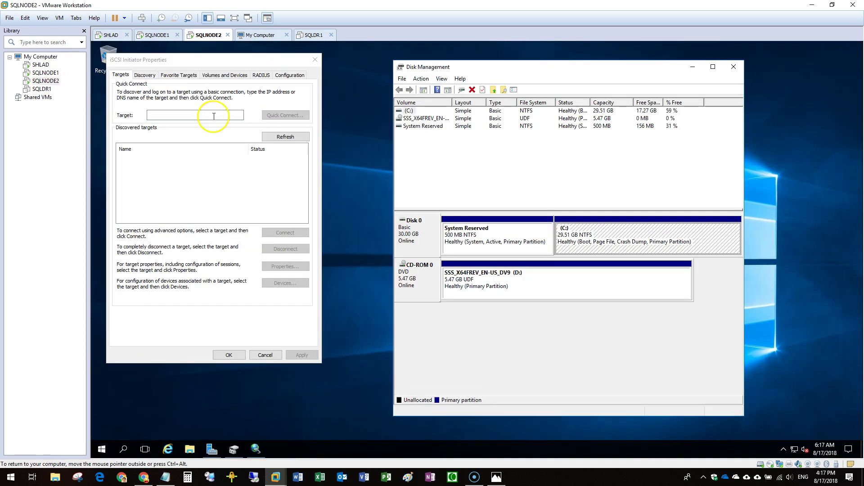
left_click(176, 115)
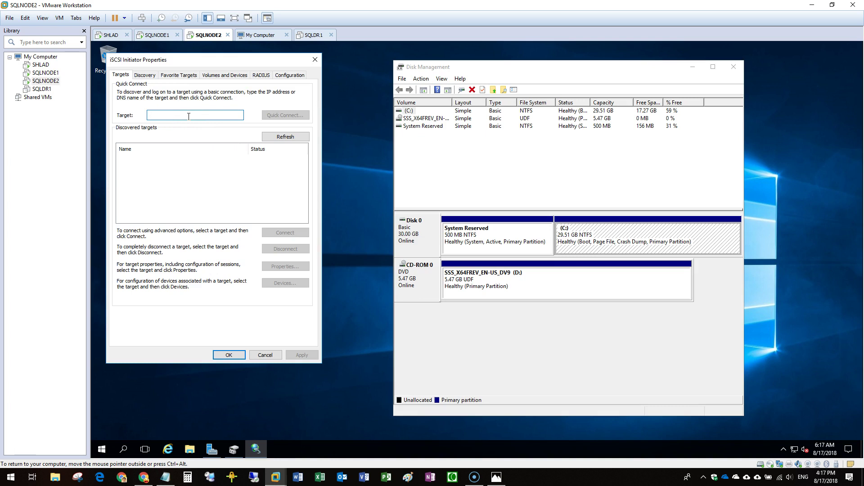
type("192.168.255.10")
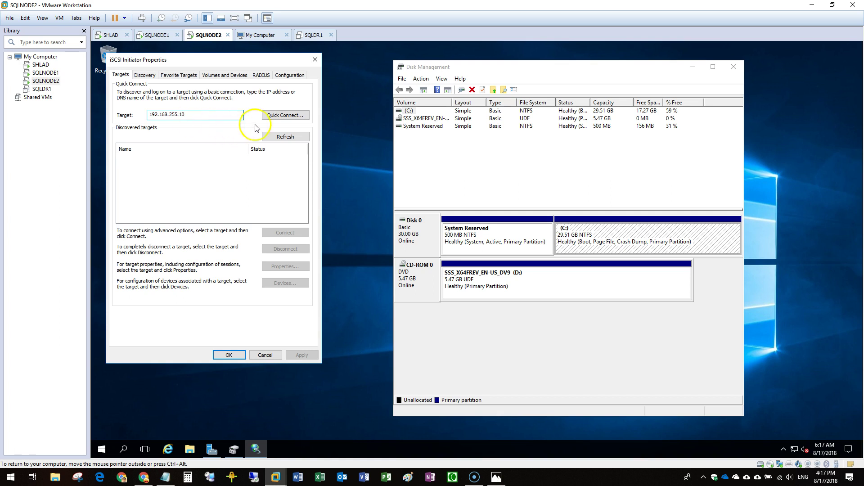
left_click(272, 115)
left_click(241, 282)
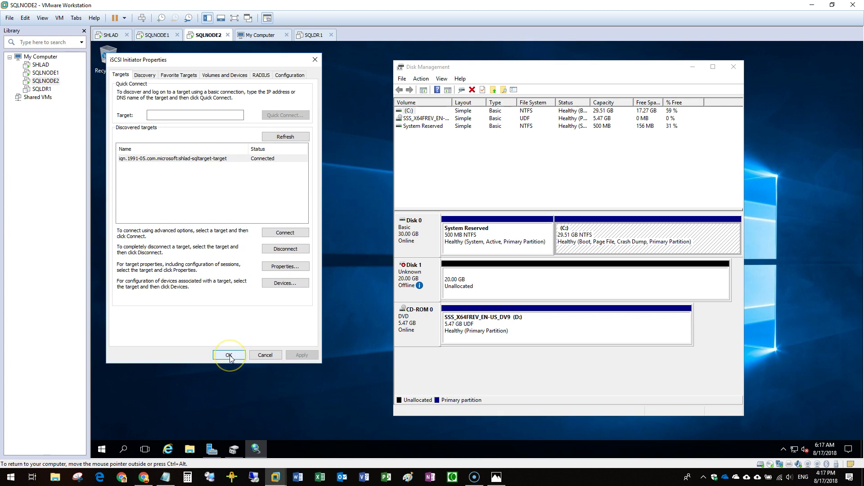
left_click(230, 355)
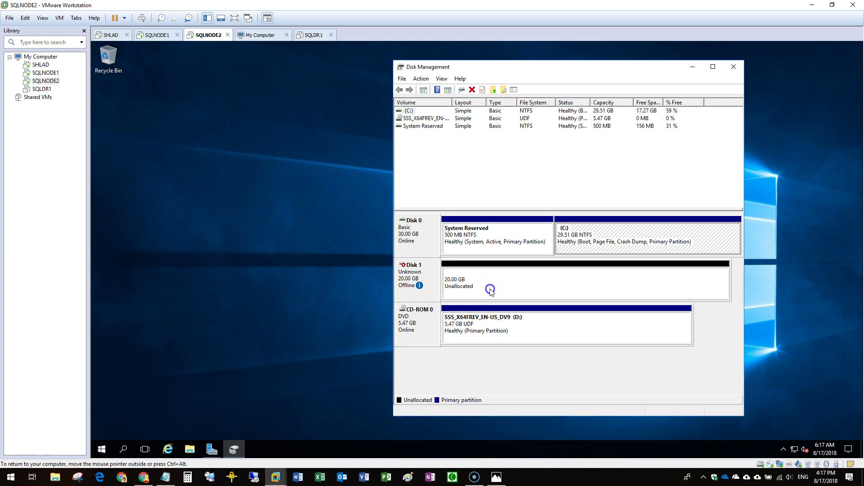
Examine the unallocated 20 GB disk on SQLNODE2, the iSCSI overview on SHLAD and Disk Management on SQLNODE1.
left_click(464, 287)
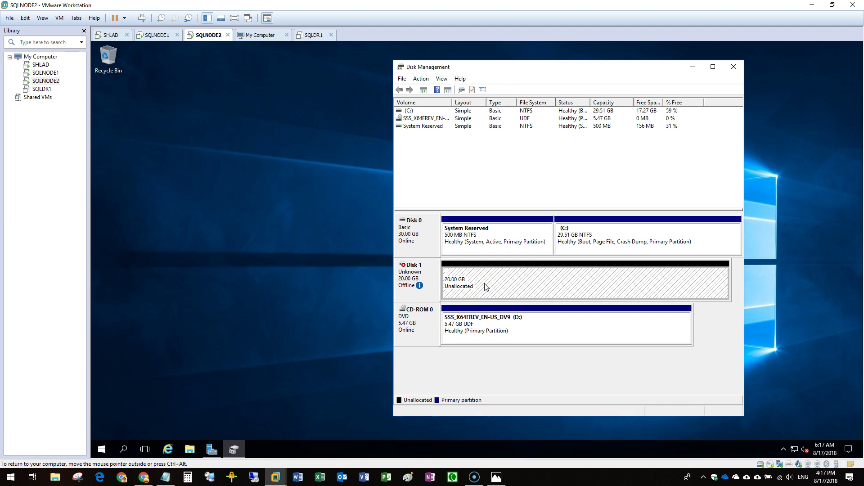
left_click(420, 285)
left_click(28, 65)
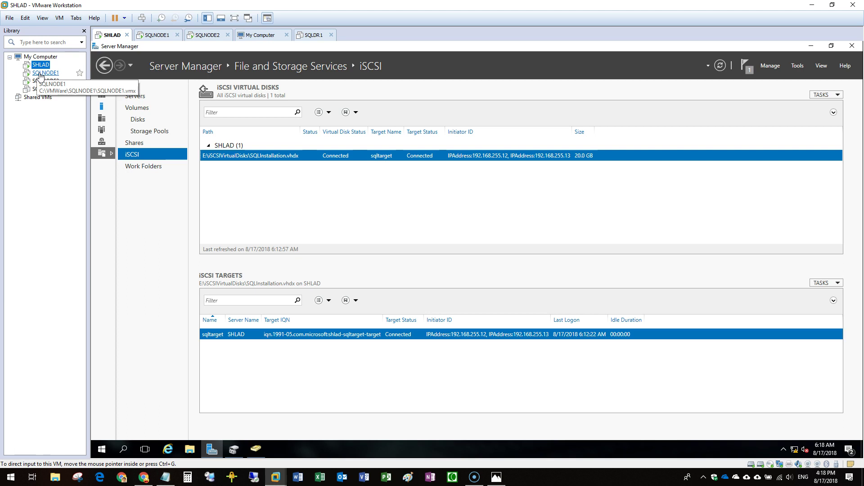
left_click(41, 73)
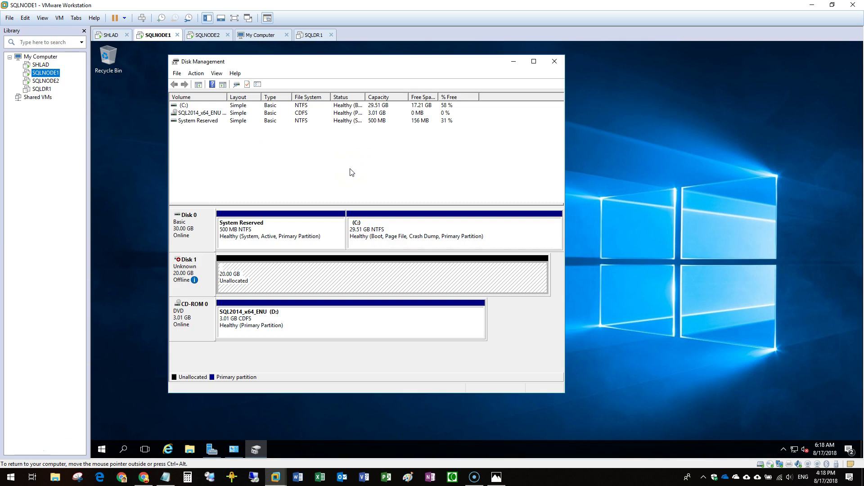
Switch to SHLAD and start a new iSCSI virtual disk with volume E: as its storage location.
left_click(41, 65)
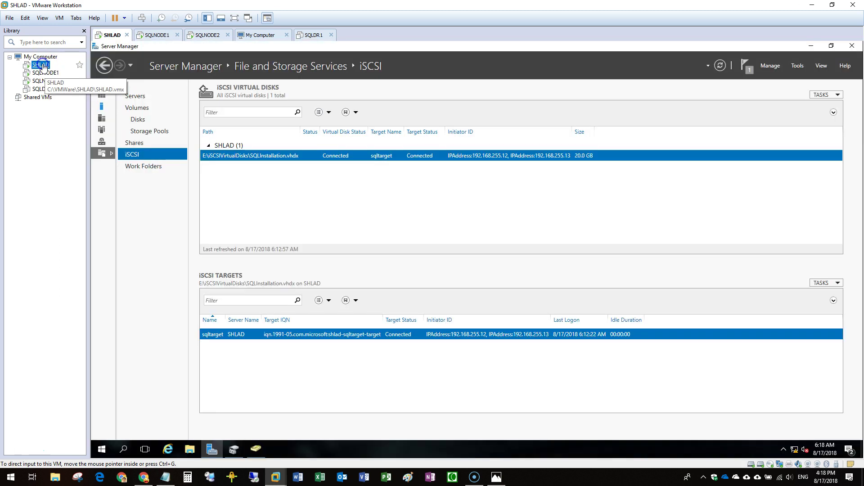
right_click(222, 156)
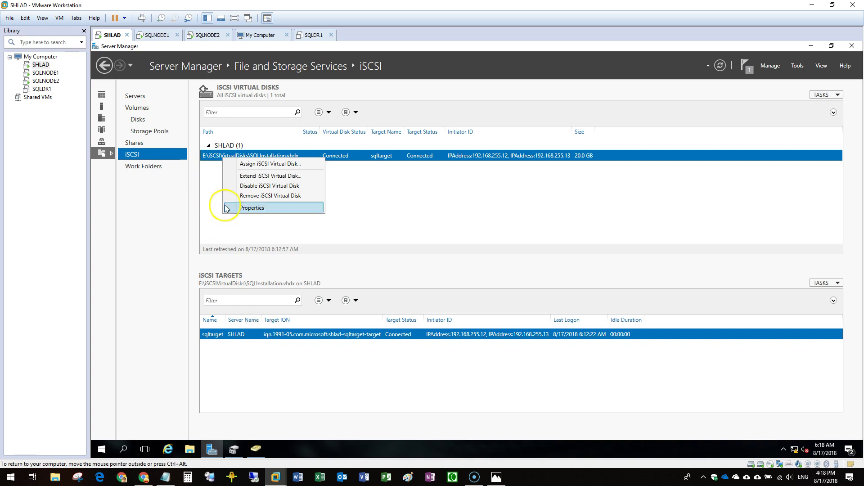
right_click(257, 334)
right_click(243, 157)
left_click(814, 176)
left_click(827, 94)
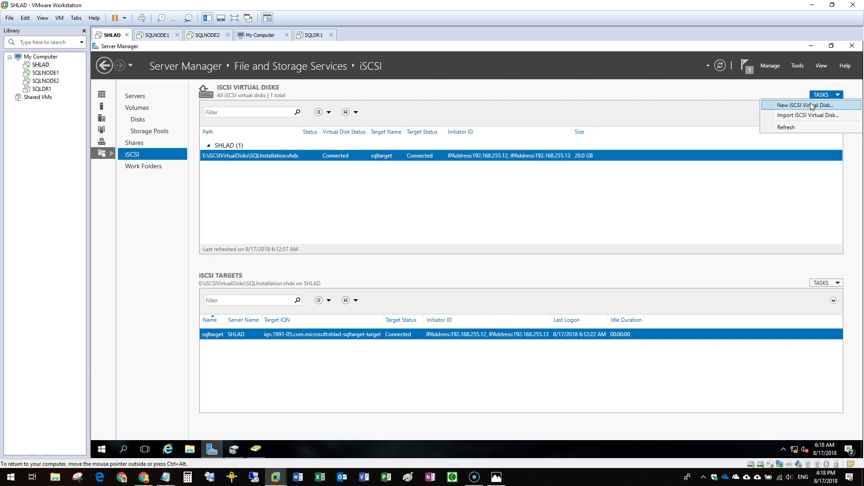
left_click(809, 106)
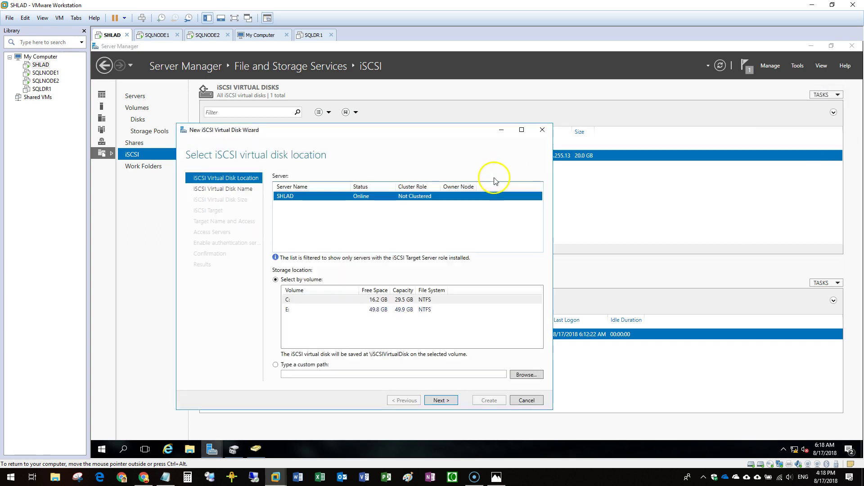
left_click(395, 310)
left_click(441, 400)
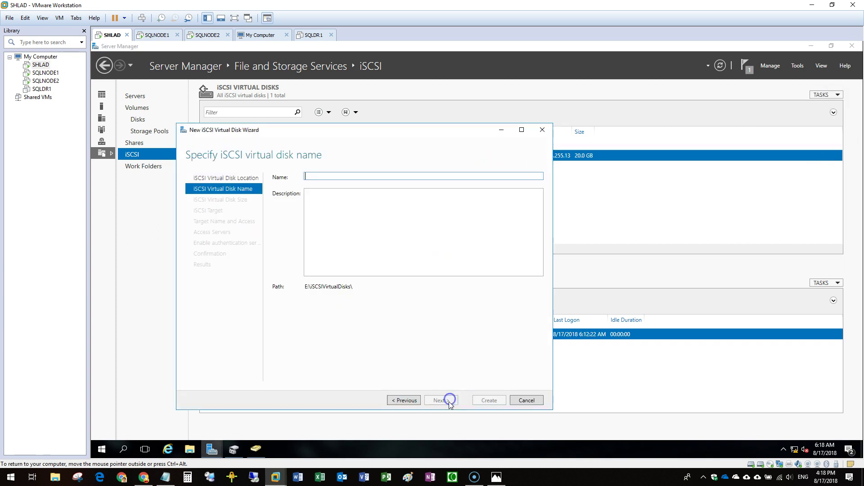
Name the new iSCSI virtual disk SQLDataDisk and set its size to 10 GB.
left_click(313, 176)
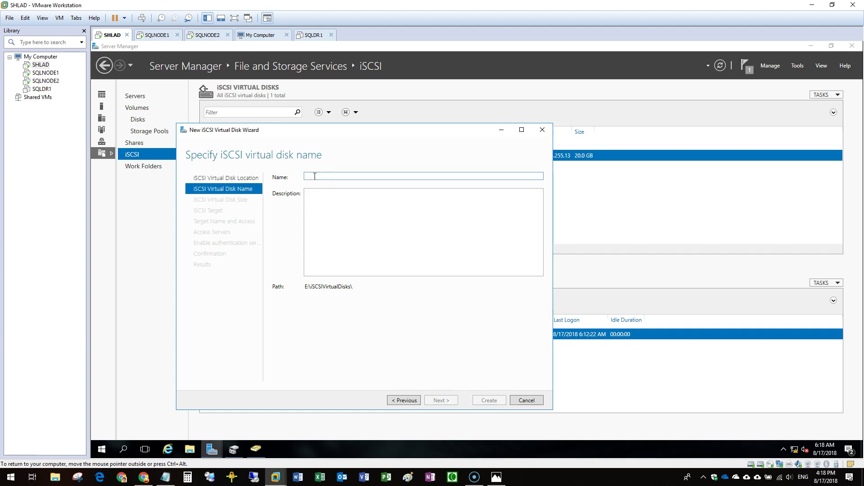
type("DataDisk")
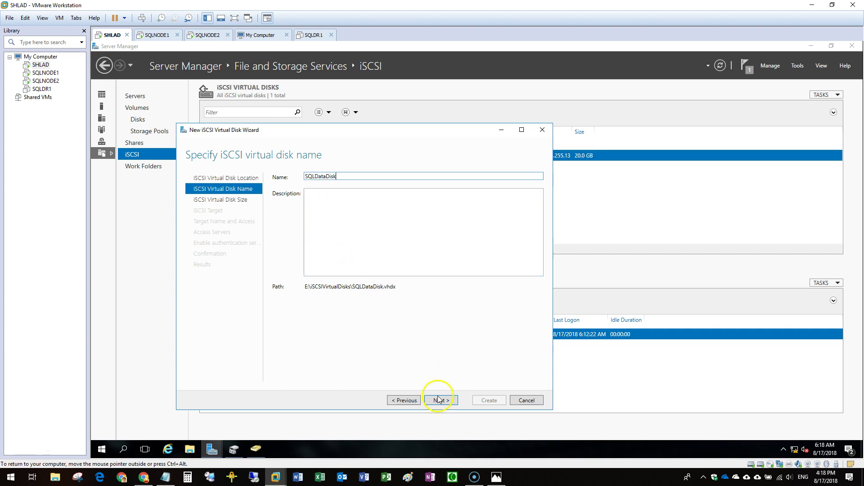
left_click(440, 400)
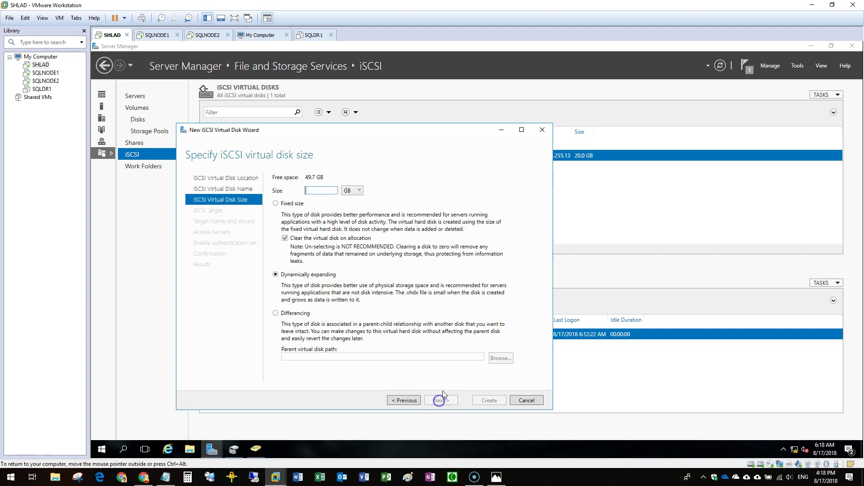
left_click(318, 192)
type("10")
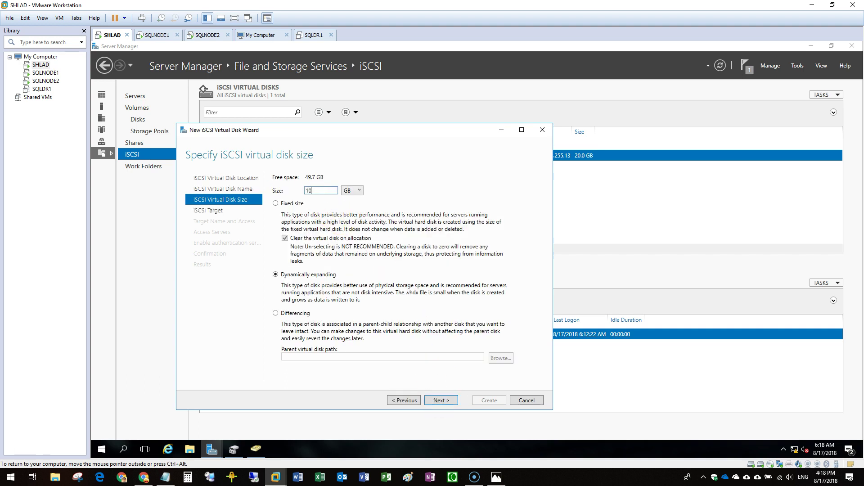
Assign the SQLDataDisk virtual disk to the existing iSCSI target sqltarget and create it.
left_click(441, 400)
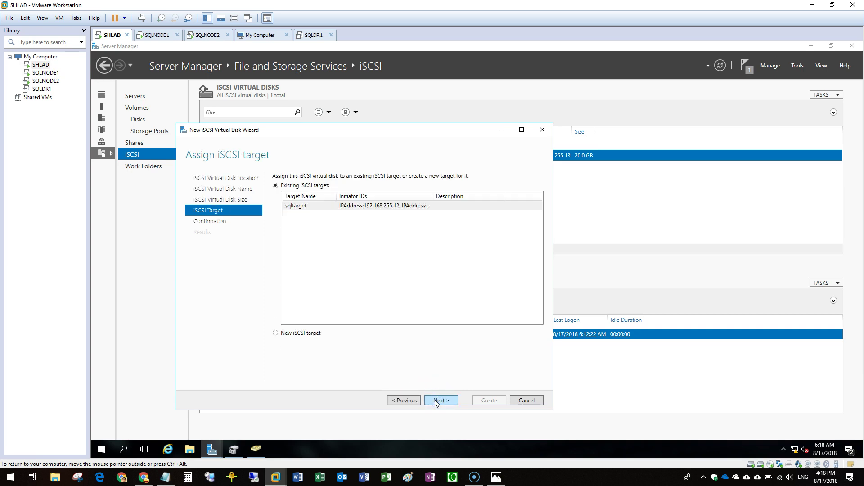
left_click(313, 207)
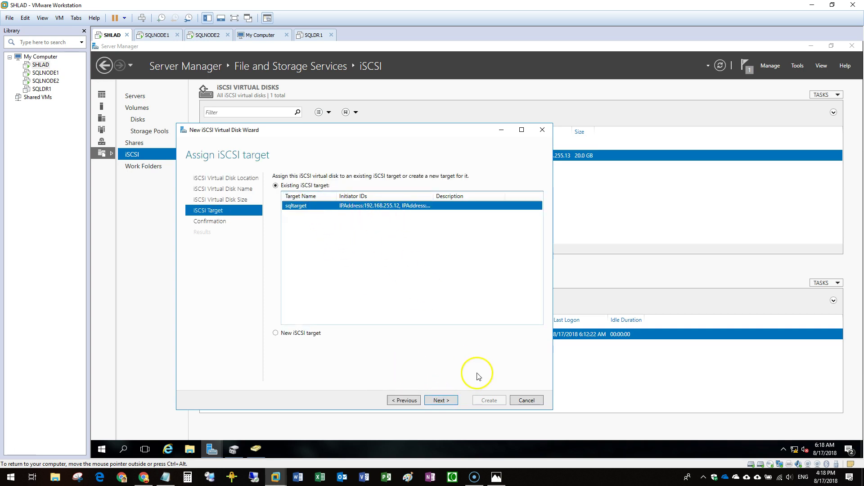
left_click(446, 404)
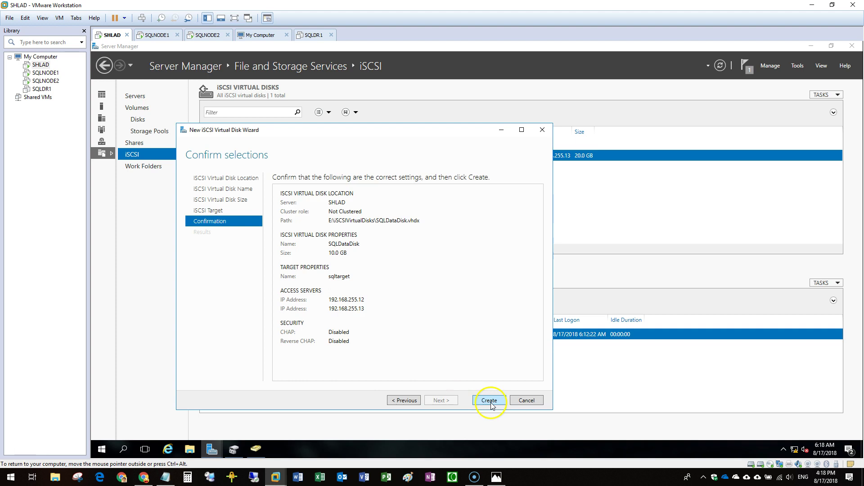
left_click(489, 401)
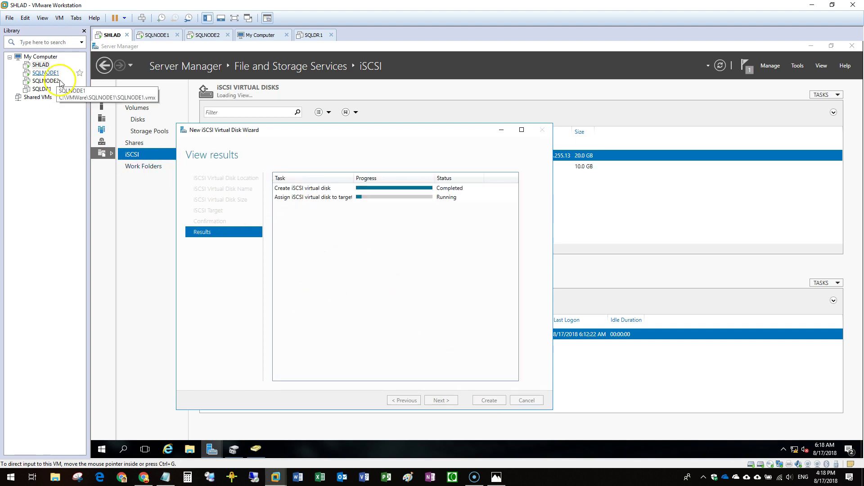
Check Disk Management on SQLNODE1 and SQLNODE2 for the new 10 GB disk.
left_click(45, 73)
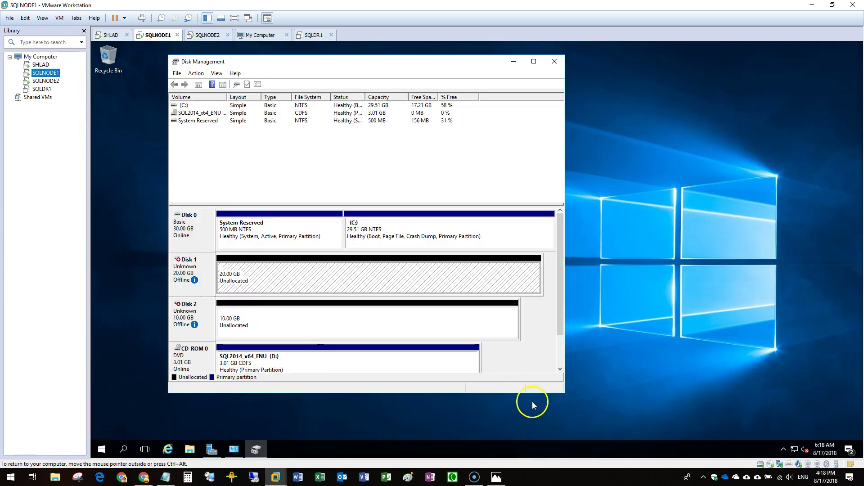
left_click(45, 80)
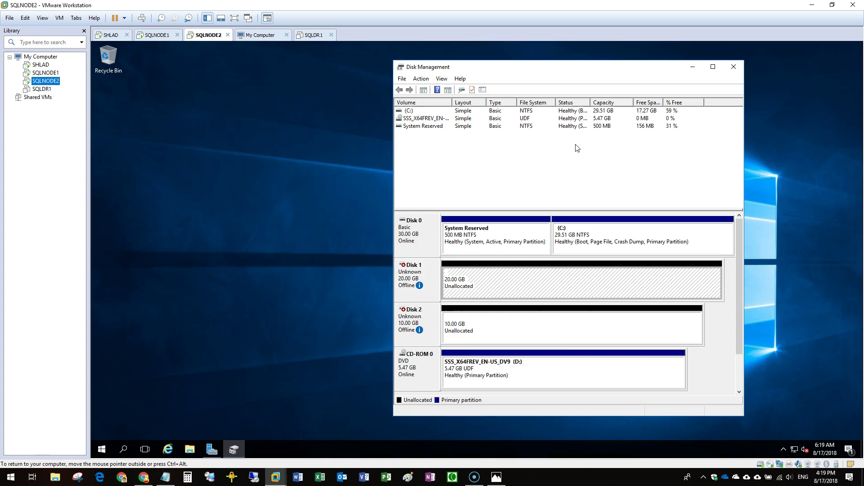
Return to SHLAD, close the finished virtual disk wizard and refresh the iSCSI overview.
left_click(40, 65)
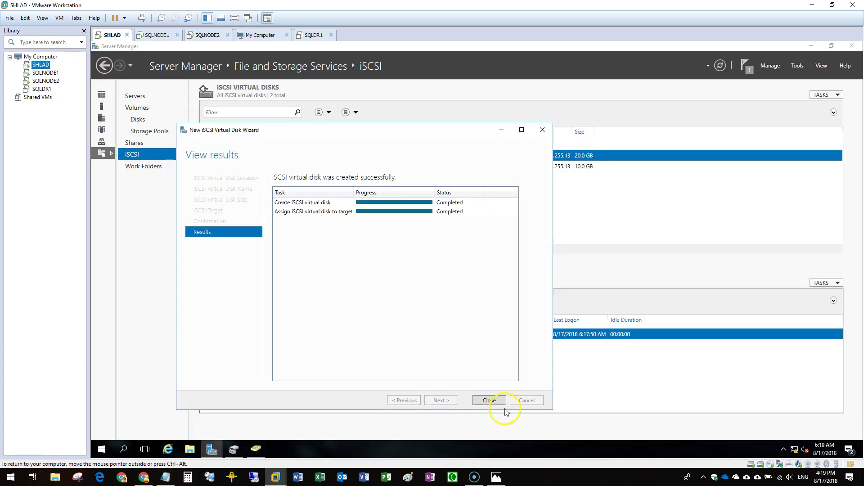
left_click(490, 401)
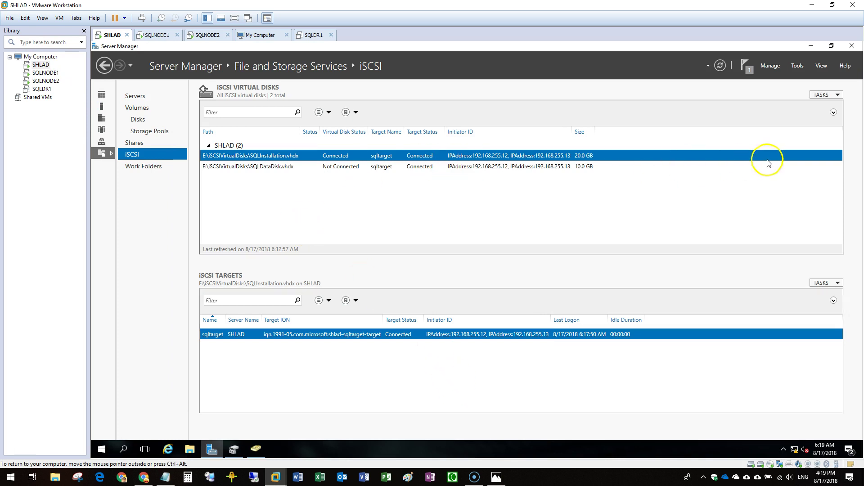
left_click(720, 65)
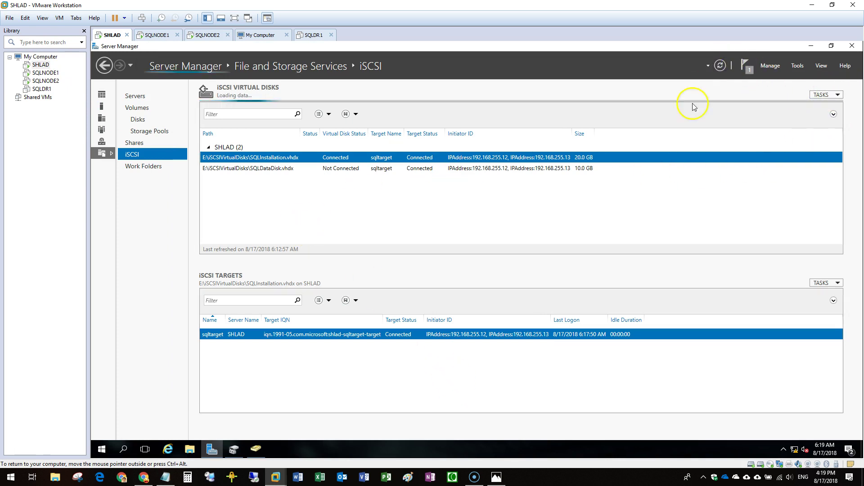